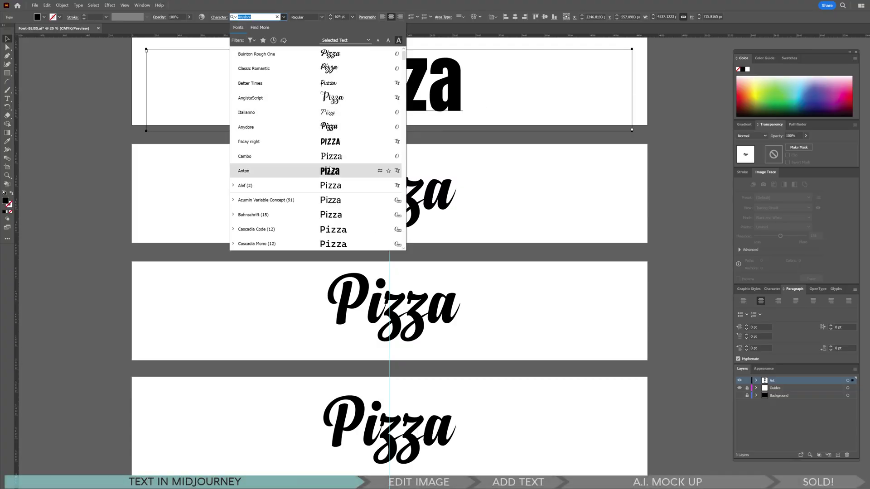
Step: Set the top Pizza to Anton and change all four Pizza words to UPPERCASE
click(330, 171)
key(ctrl+a)
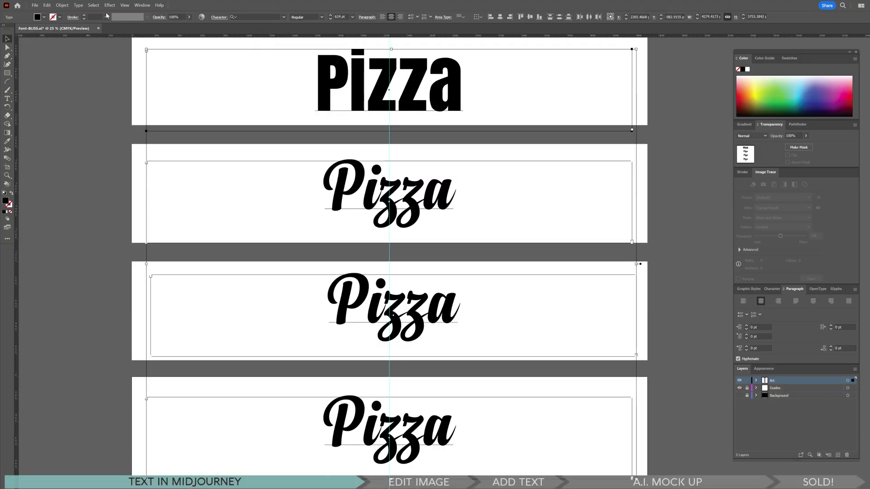
click(78, 5)
mouse_move(109, 121)
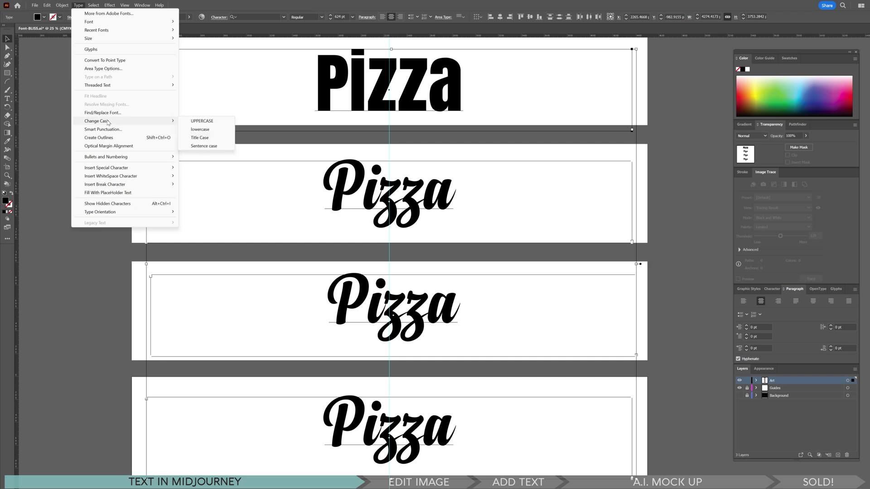
click(227, 121)
Step: Set the second PIZZA to friday night and the third to thin Acumin
click(166, 161)
click(283, 17)
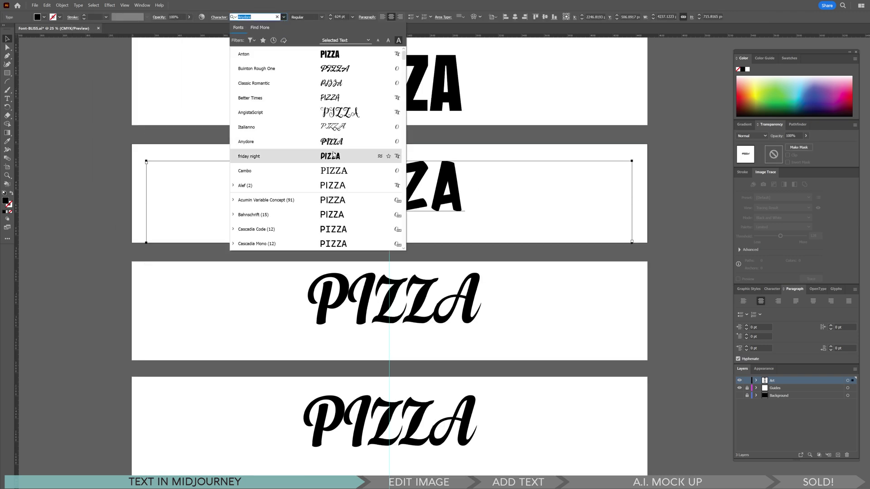
click(333, 154)
click(390, 299)
click(284, 17)
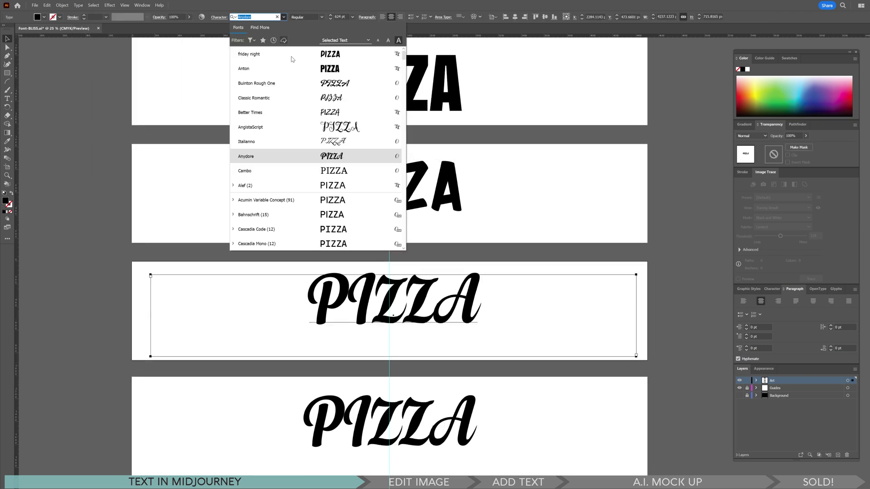
click(329, 200)
Step: Give the fourth PIZZA a bold block font and clear the selection
click(390, 422)
click(284, 17)
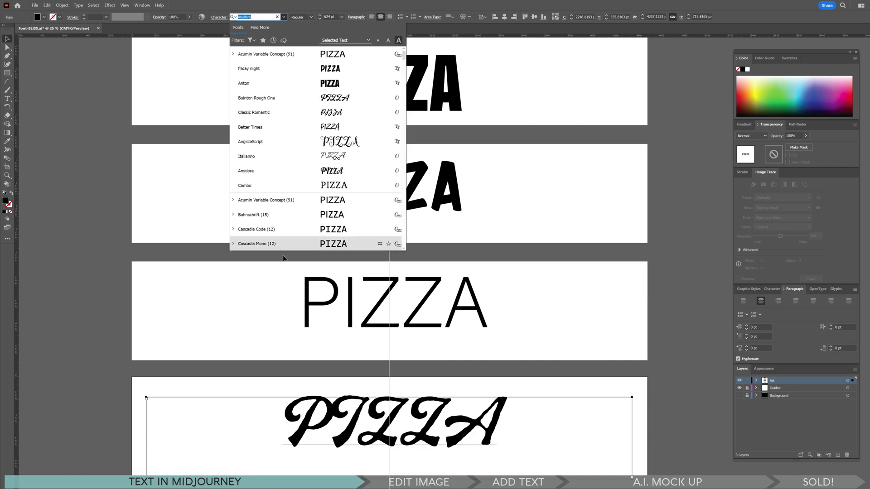
scroll(315, 217, down, 10)
scroll(316, 217, down, 5)
click(333, 229)
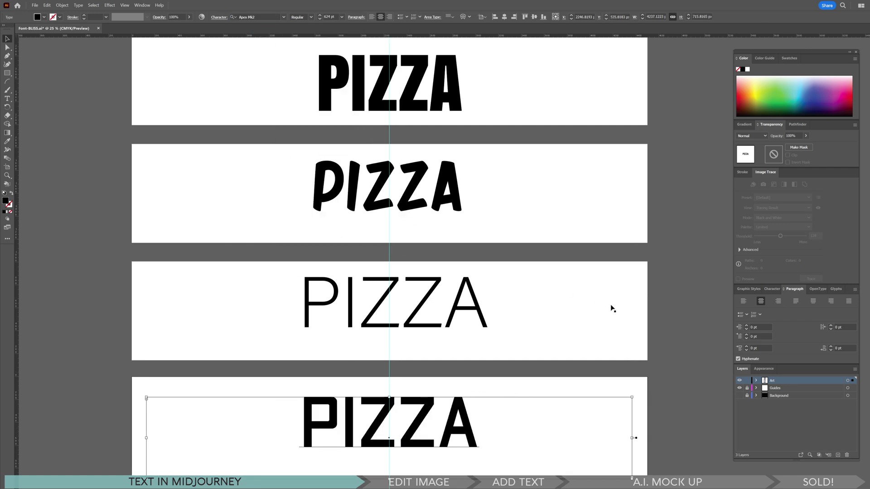
click(678, 297)
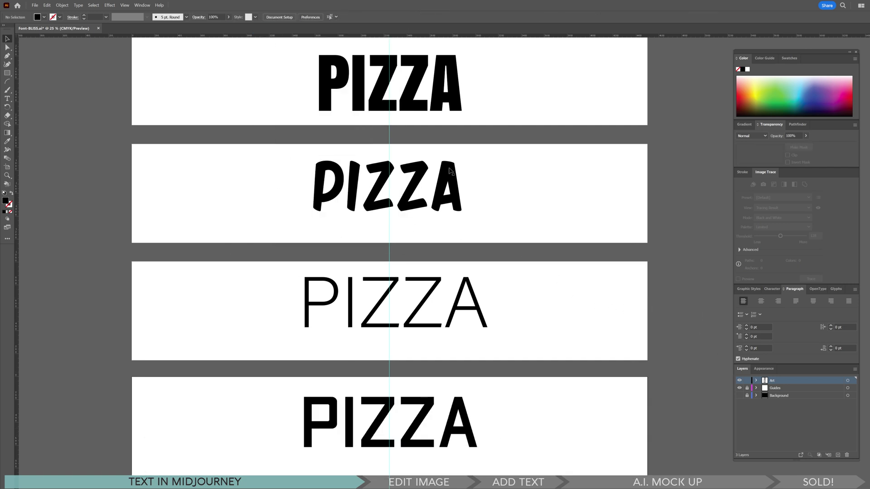
Step: Send the four PIZZA font PNGs to the Midjourney Bot chat
click(35, 5)
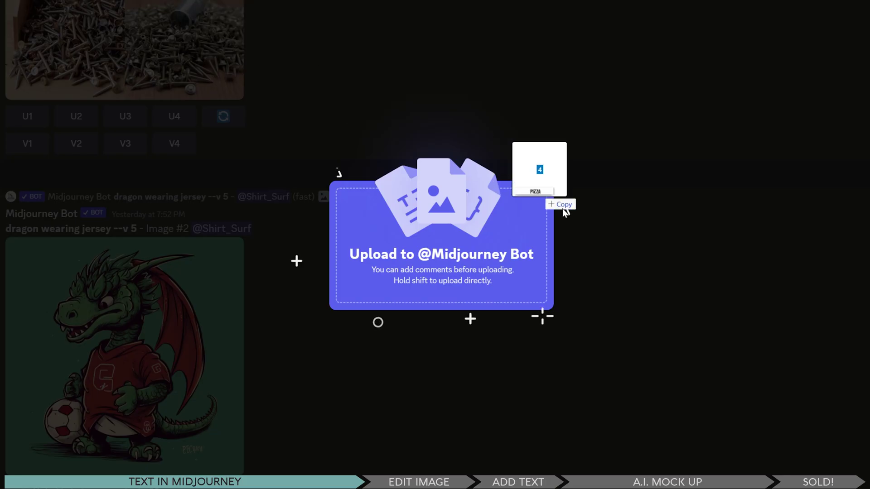
drag(562, 209, 510, 252)
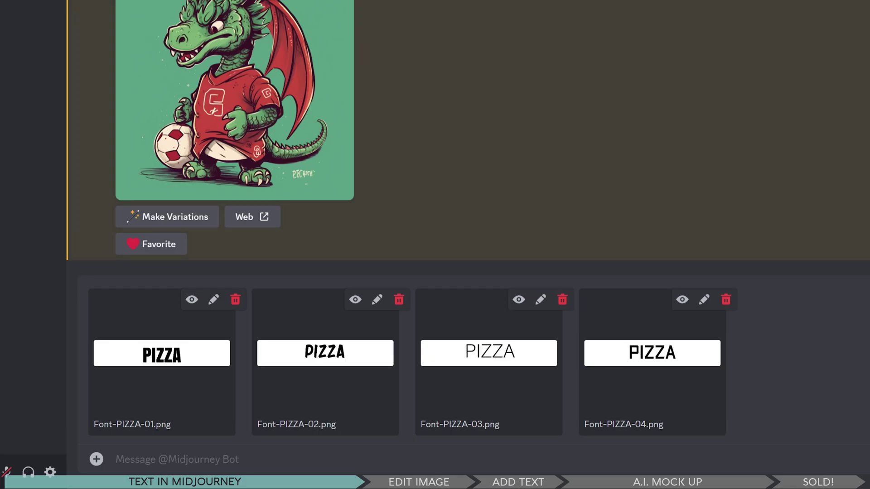
key(Return)
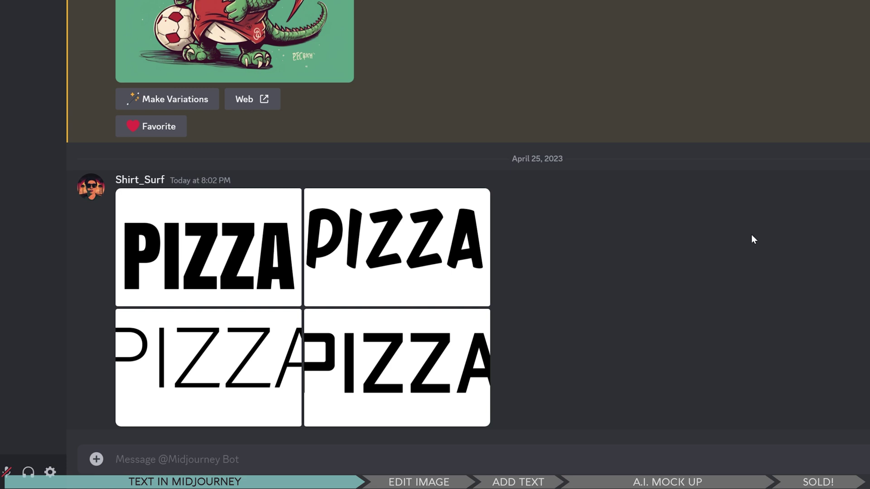
Step: Copy the first PIZZA image's browser URL into the Discord message box
click(247, 239)
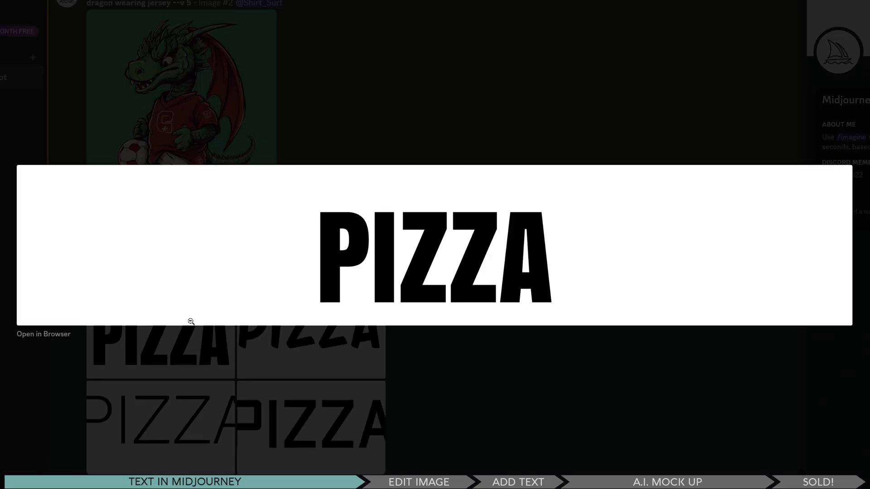
click(37, 339)
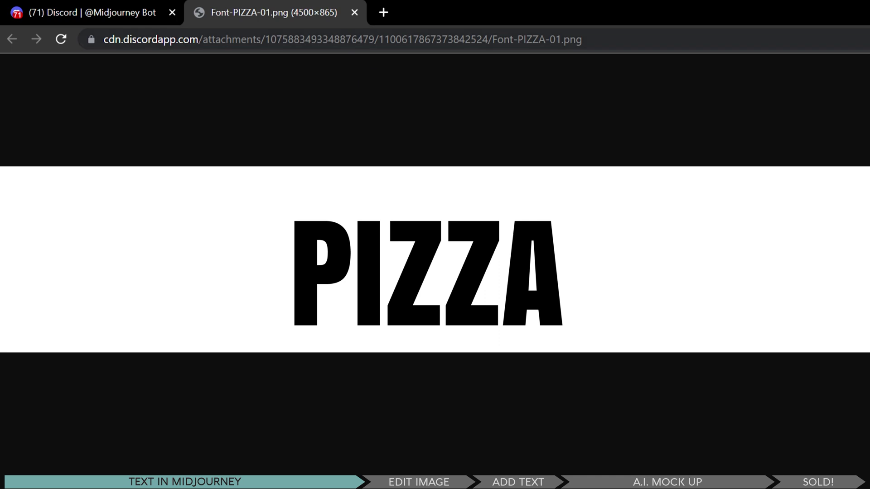
click(336, 34)
key(ctrl+c)
key(alt+Tab)
key(ctrl+v)
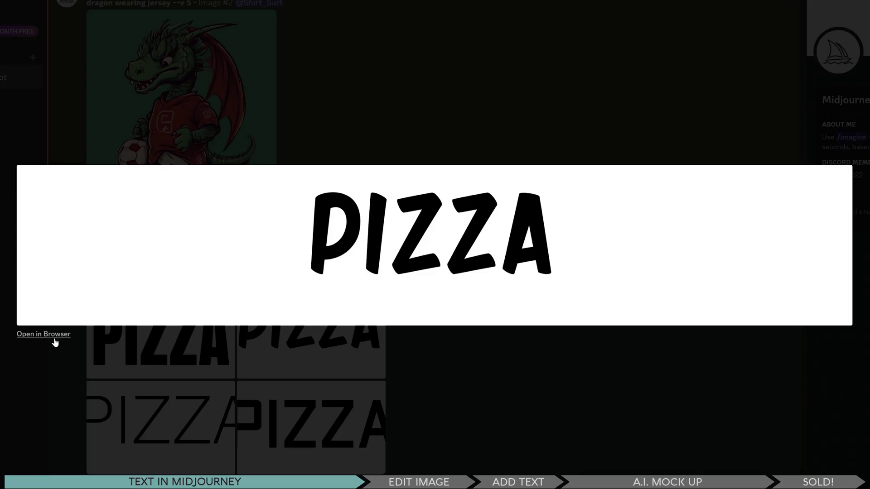
Step: Paste the remaining three image links, then cut all four links from the message box
click(54, 339)
click(247, 36)
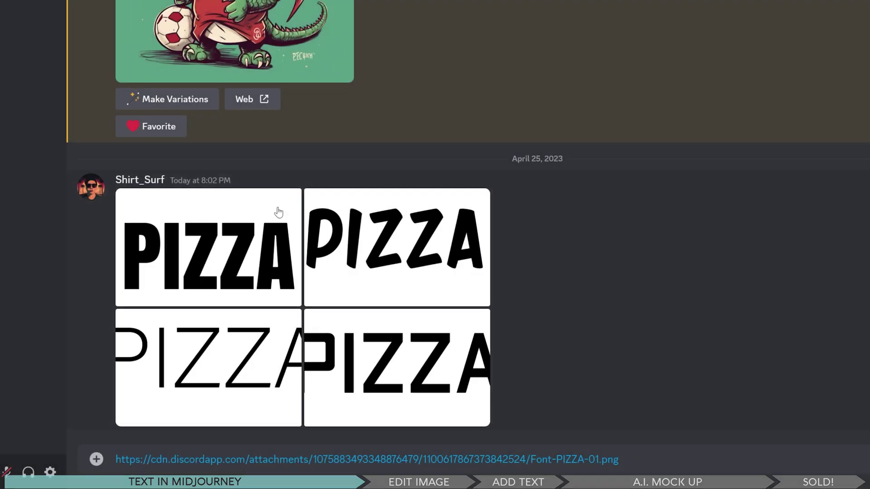
key(ctrl+v)
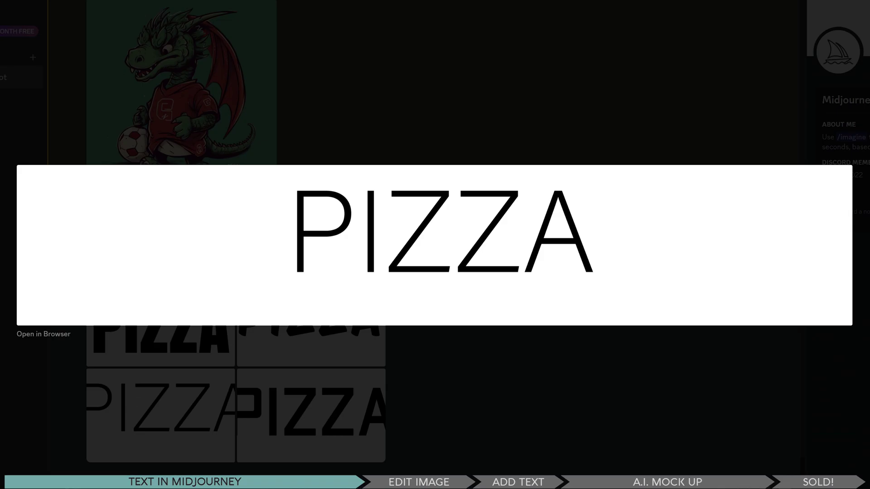
click(45, 335)
click(390, 42)
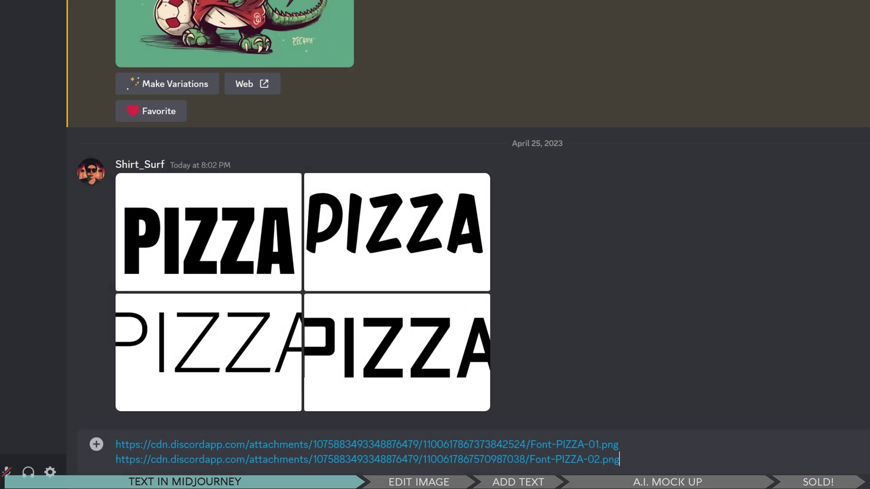
key(ctrl+v)
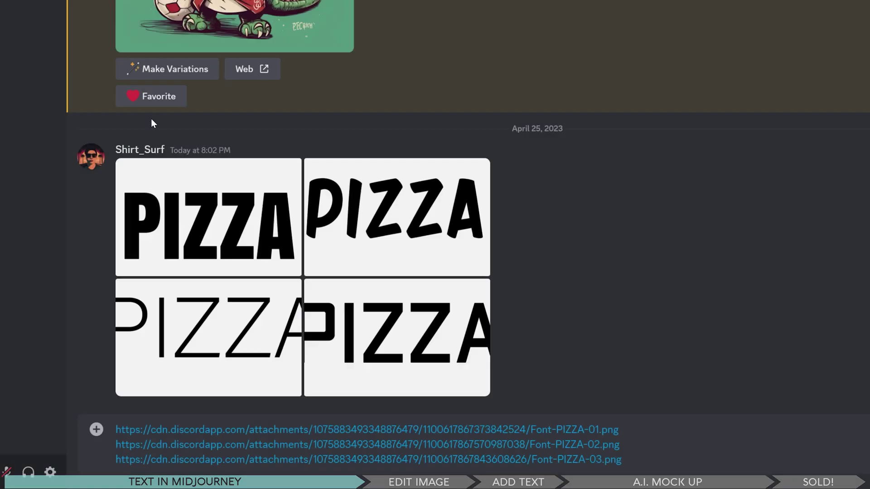
key(ctrl+v)
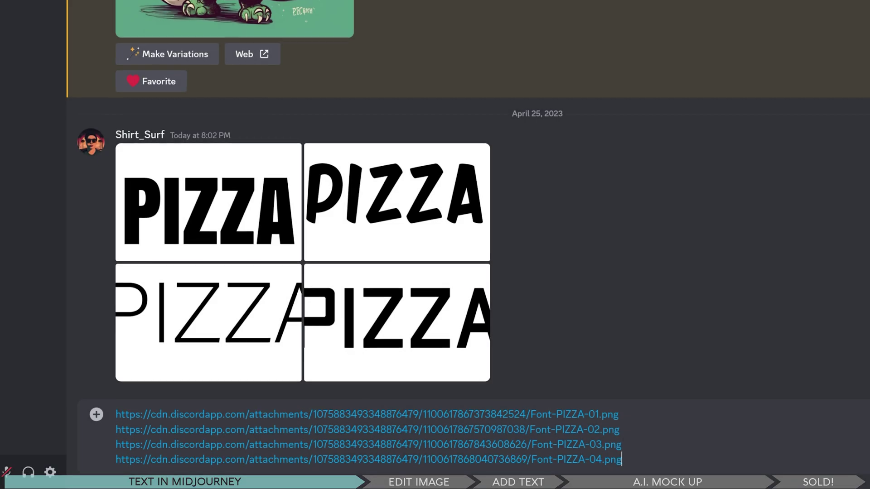
key(ctrl+a)
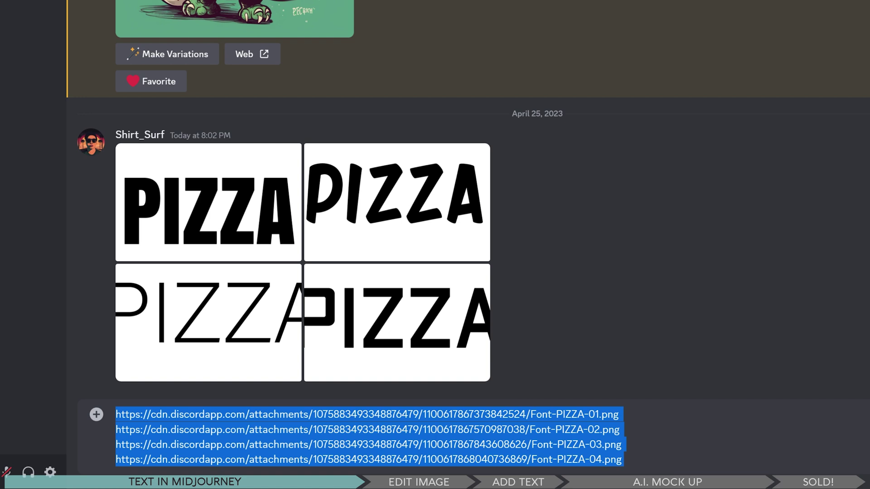
key(BackSpace)
Step: Run /imagine with the four links plus 'PIZZA "PIZZA" P I ZZ A PIZZA pepperoni slice PIZZA text typography'
text(/i)
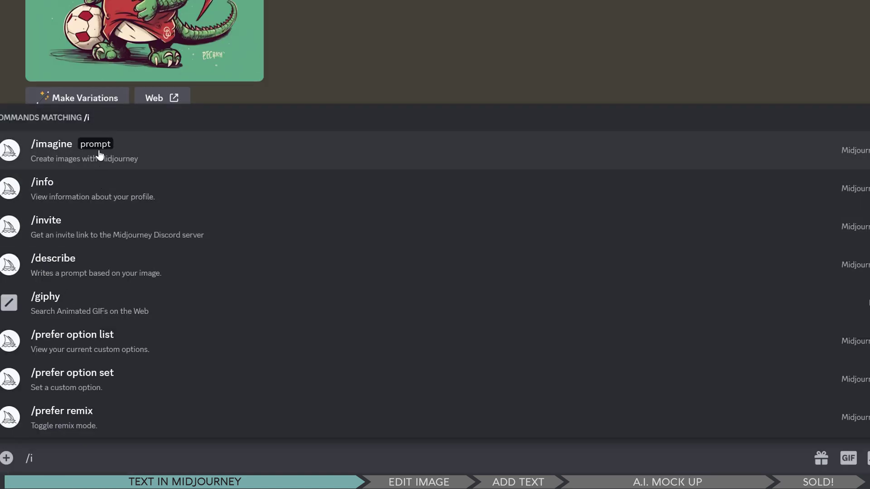
click(99, 155)
key(ctrl+v)
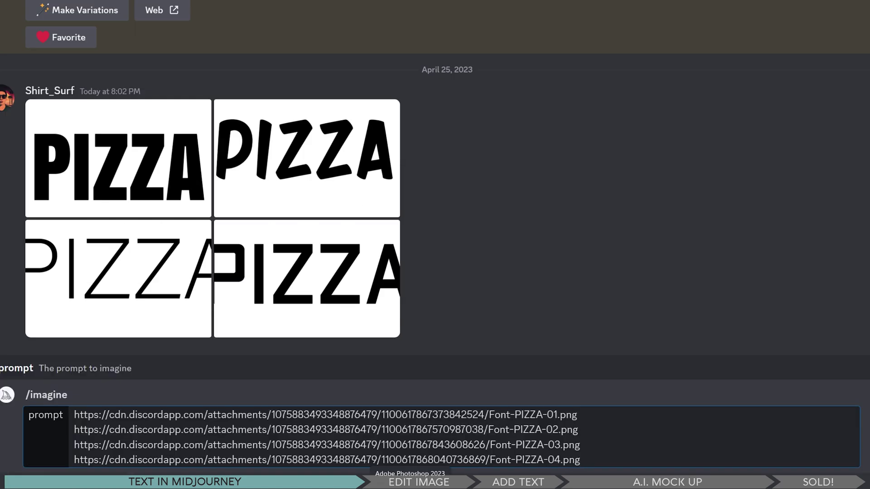
key(Caps_Lock)
text(PIZZA)
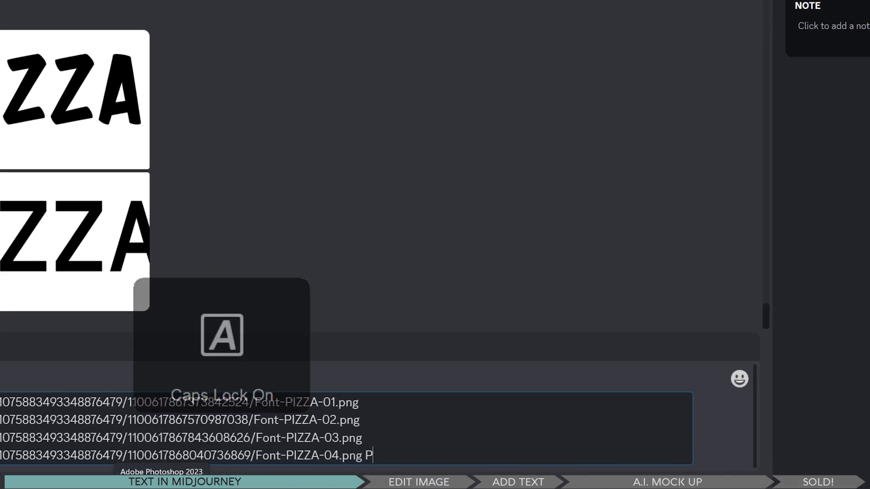
text( "PIZZA)
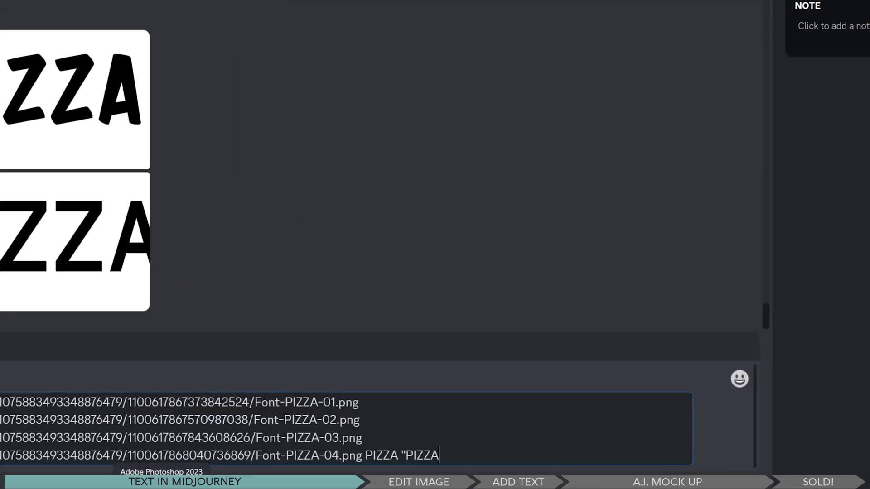
text(" P I ZZ A PIZZA)
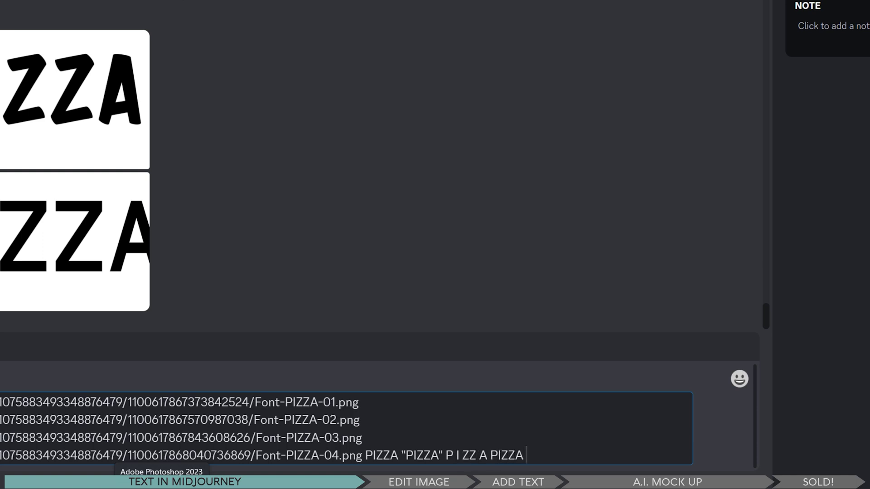
key(Caps_Lock)
text(pepperoni slice)
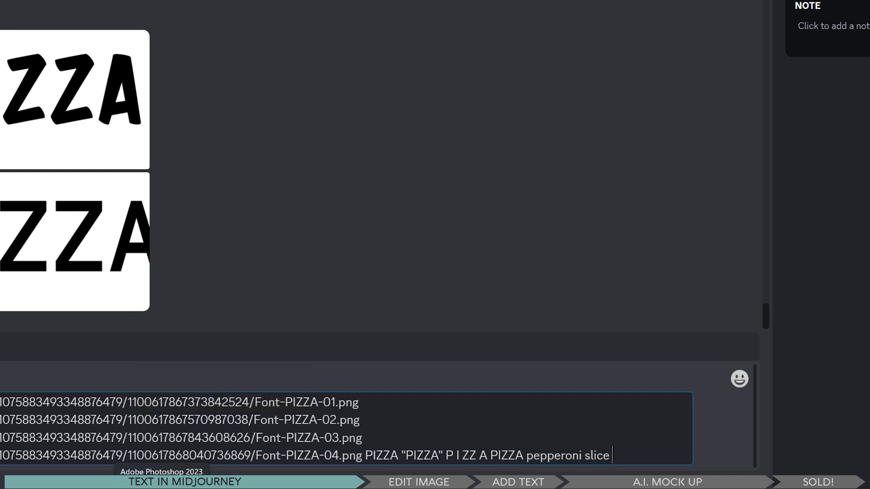
text( PIZZA text typography)
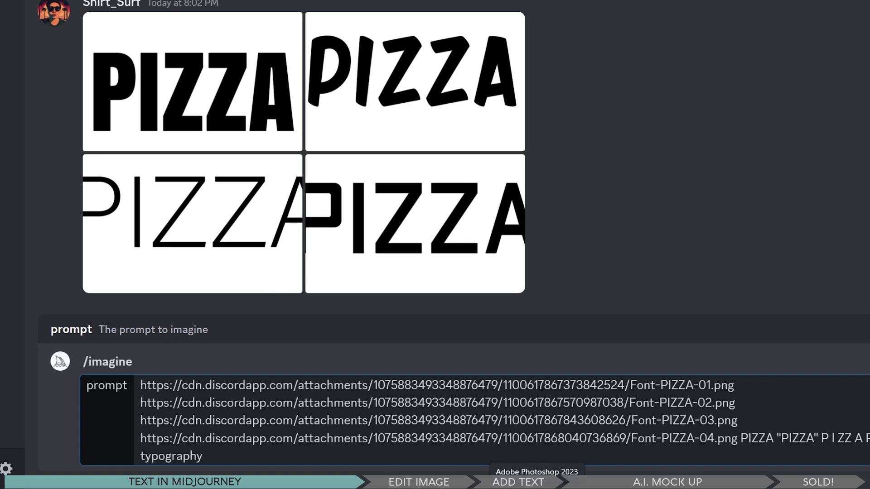
key(Return)
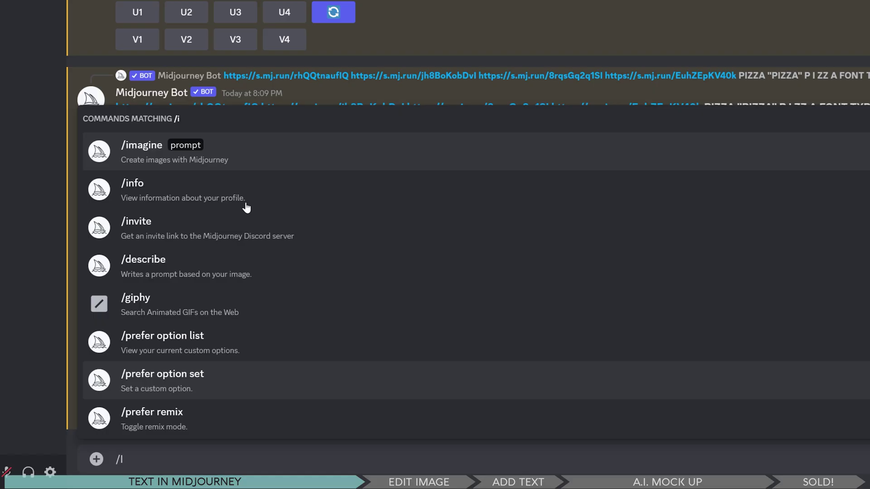
Step: Submit /imagine with the four links and 'PIZZA SLICE VECTOR SHIRT PEPPERONI NEW YORK STYLE DETALED REALISTIC PIZZA', then view the grid
click(175, 144)
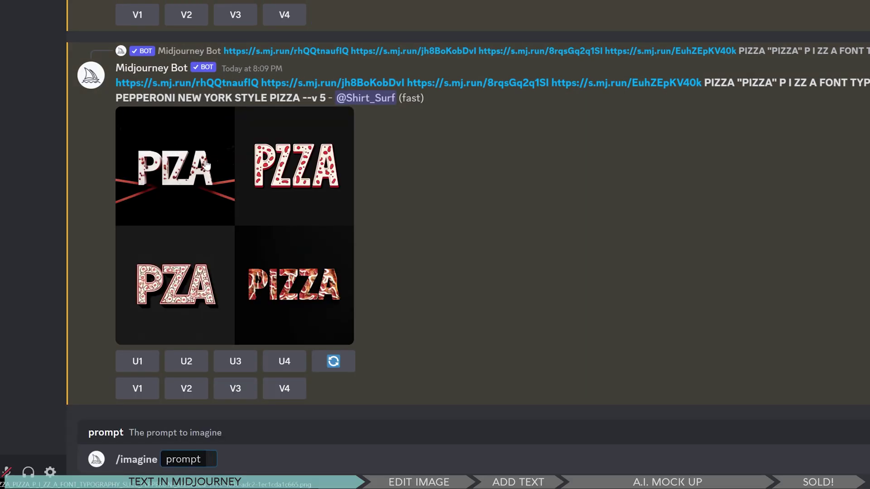
key(ctrl+v)
text(P)
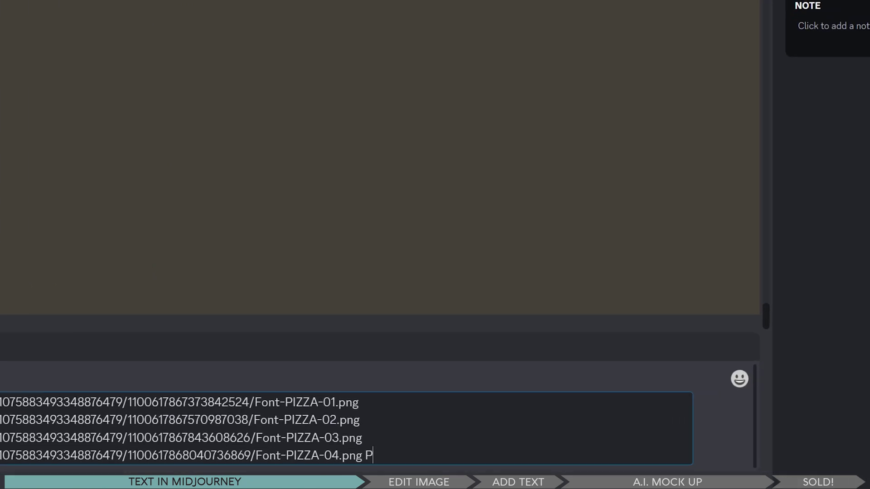
text(IZZA "PIZZA")
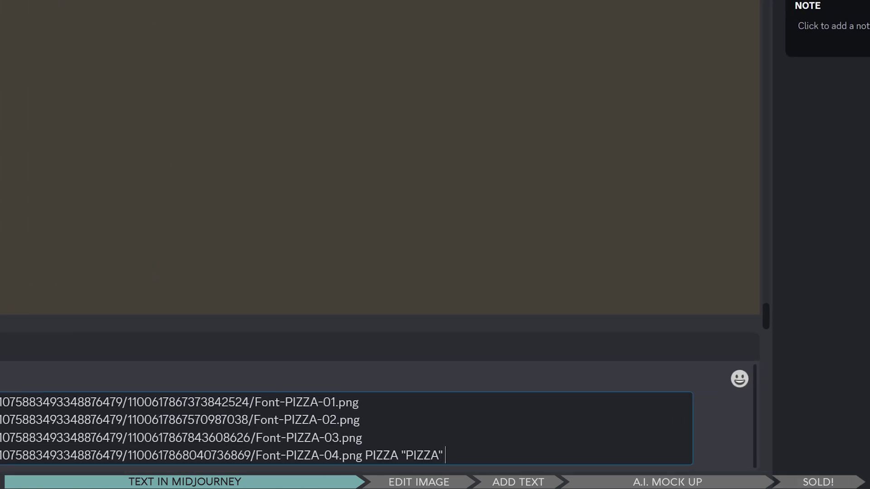
text( P I ZZ A PIZZA SLICE)
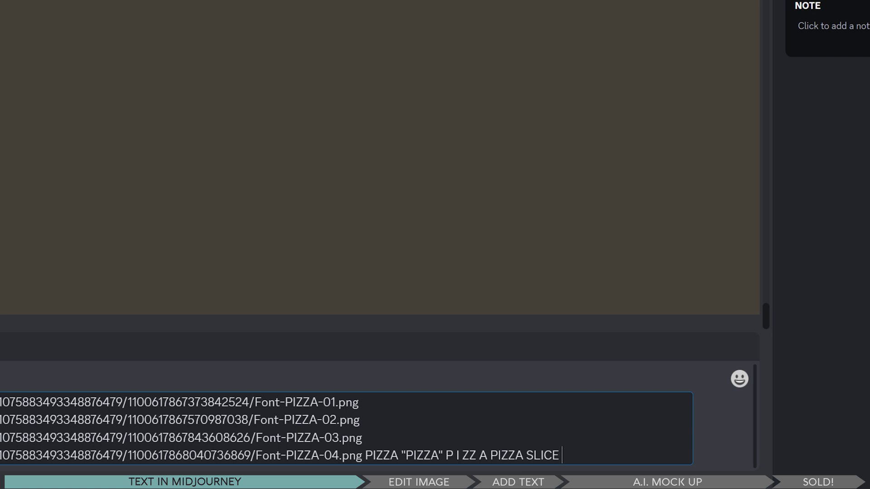
text(VECTOR SHIRT )
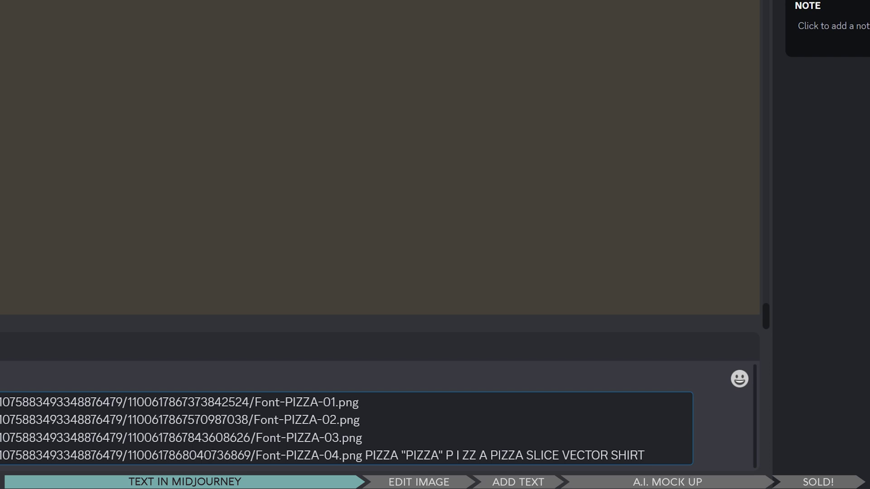
text(PEPPERONI)
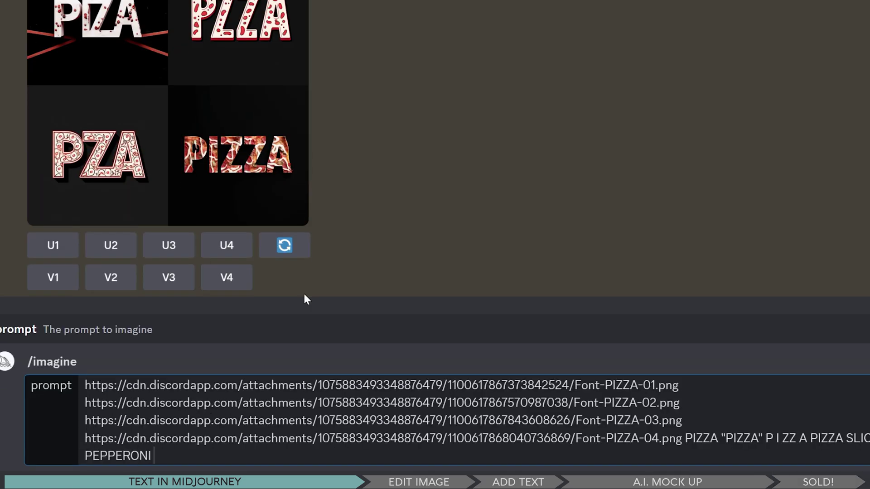
text( NEW YORK STYLE DETALED)
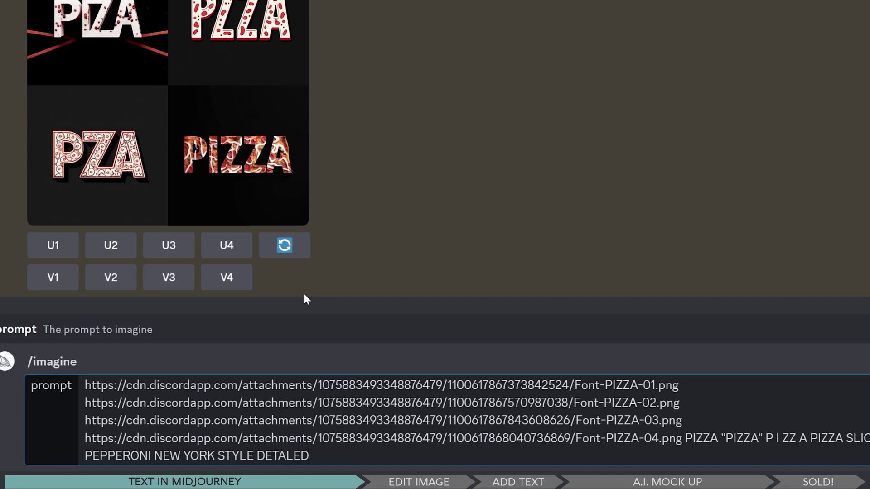
text( REALISTIC PIZZA)
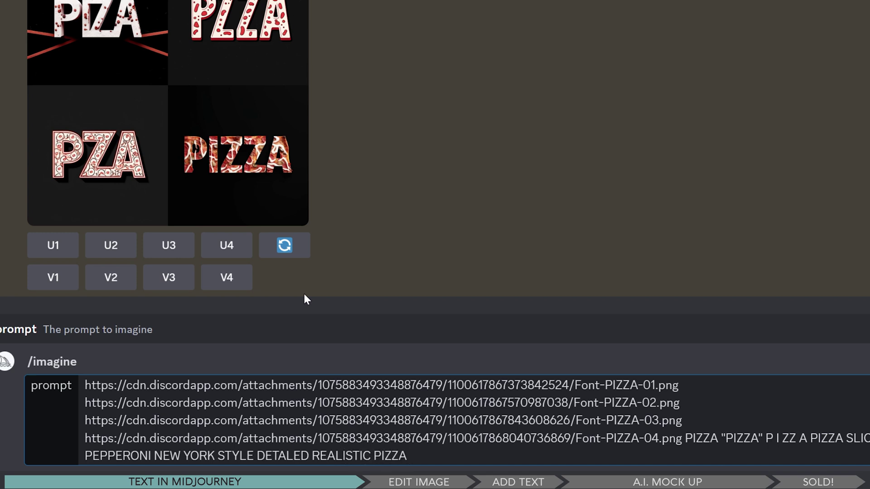
key(Return)
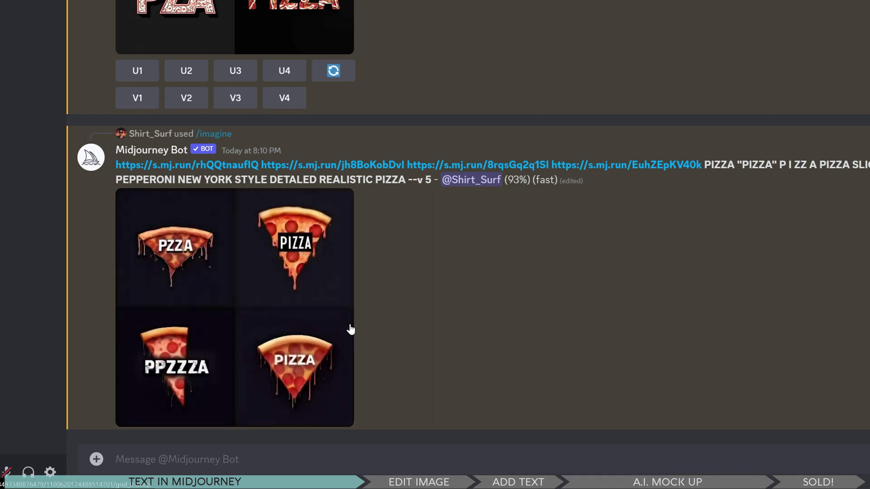
click(313, 317)
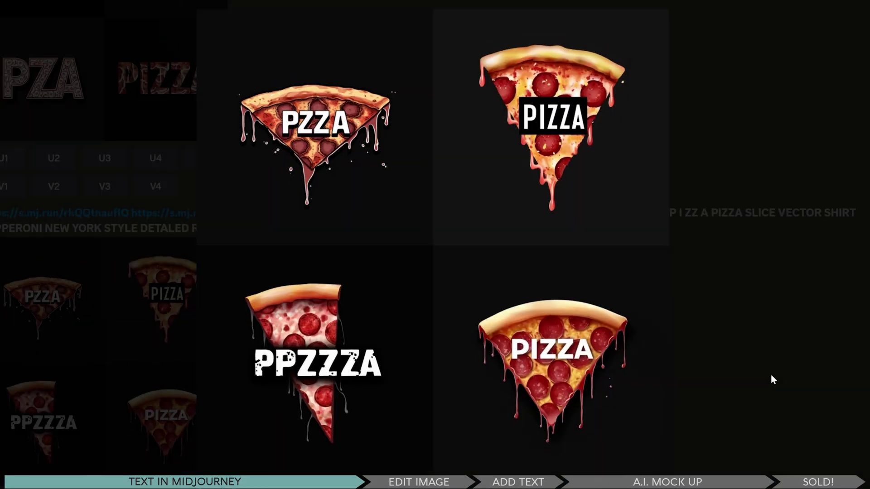
click(770, 377)
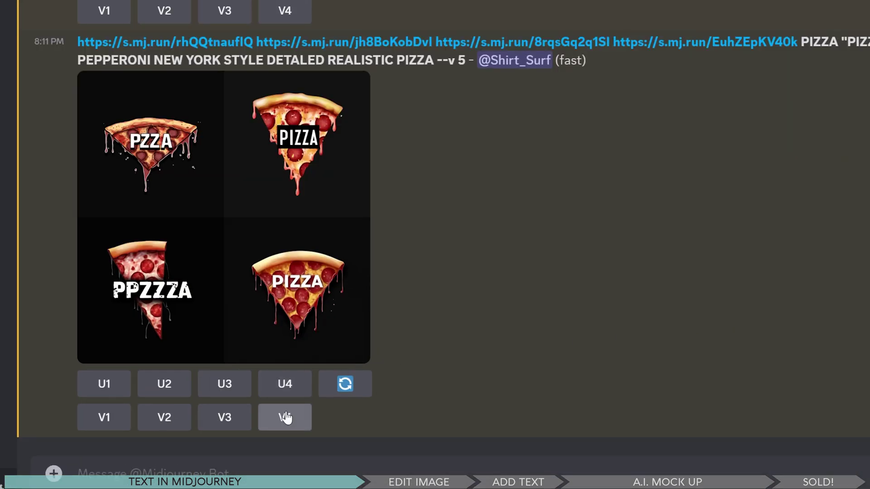
Step: Make variations of slice V4, upscale variation U1, and enlarge the upscaled image
click(286, 418)
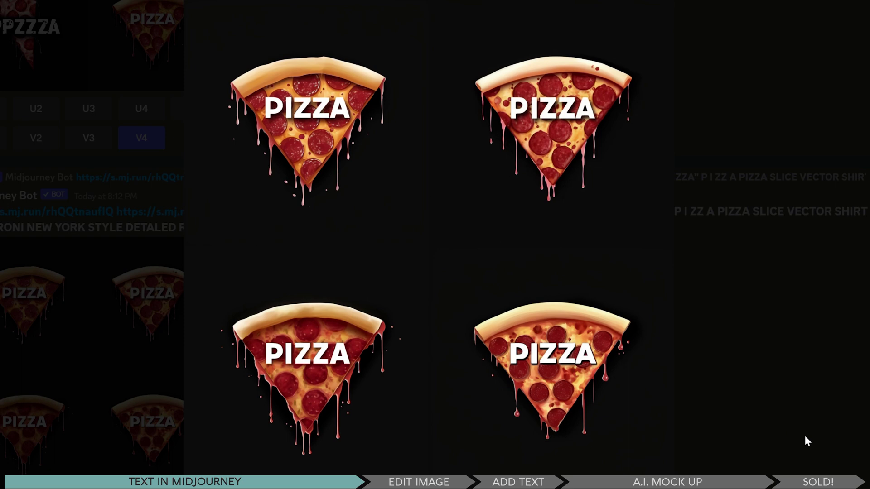
click(103, 385)
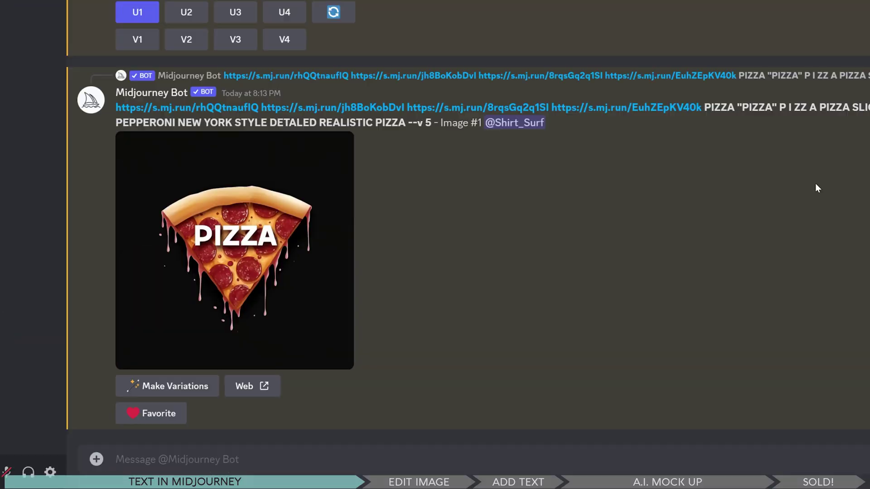
click(247, 242)
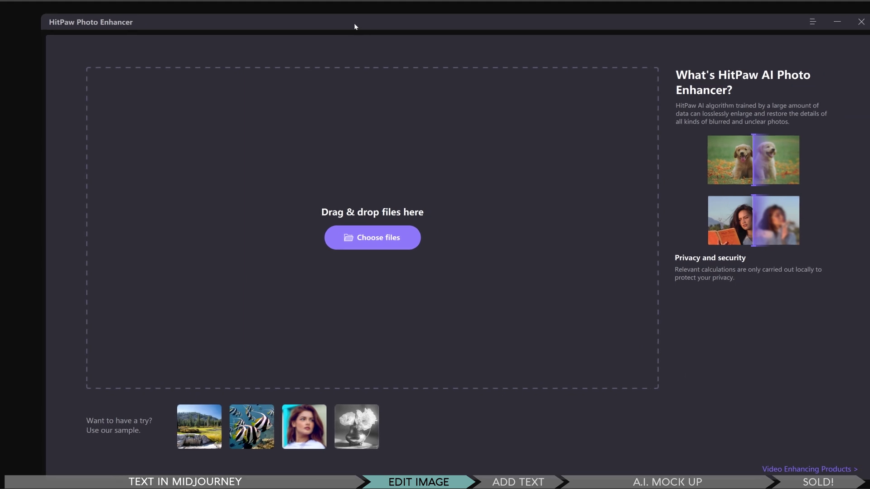
Step: Load the pizza image into HitPaw and export it with the Denoise model
drag(327, 21, 397, 254)
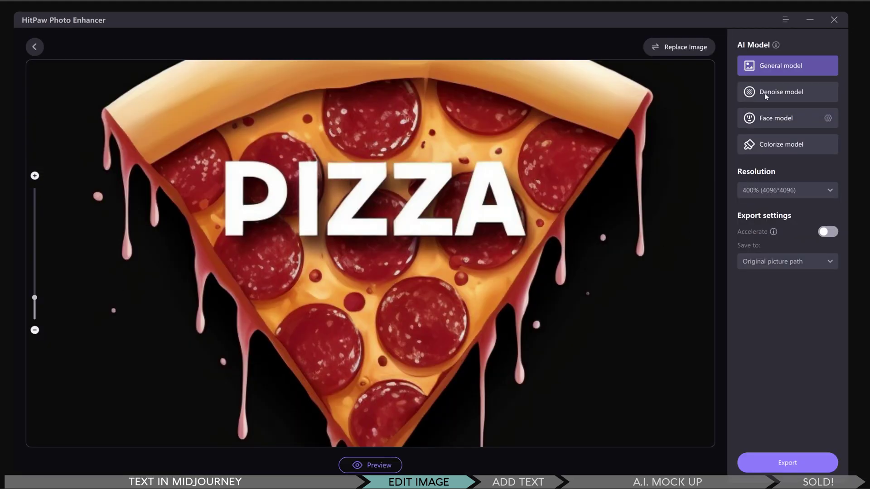
click(766, 96)
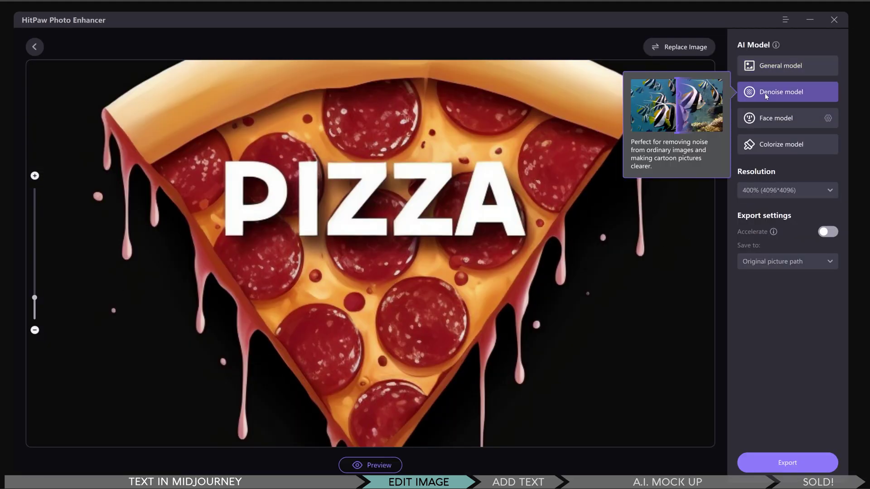
click(788, 463)
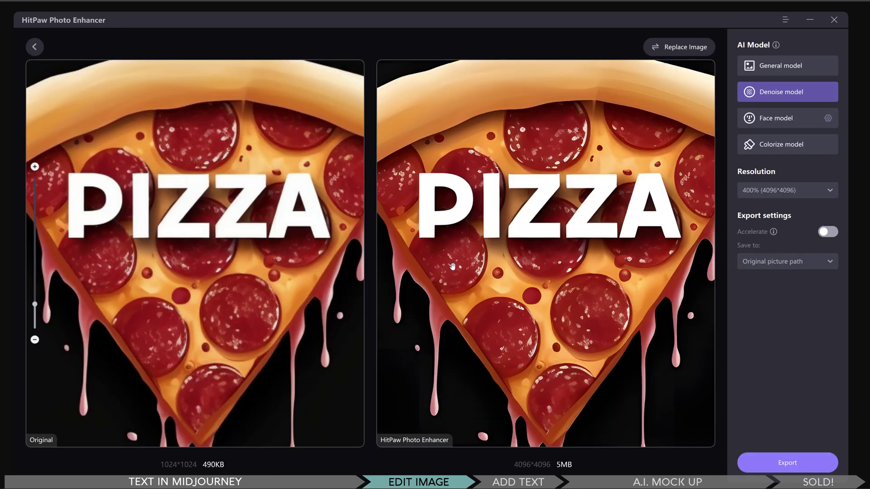
Step: Zoom and pan the comparison to inspect the lettering against the 1024×1024 original
scroll(551, 232, up, 3)
scroll(553, 253, up, 1)
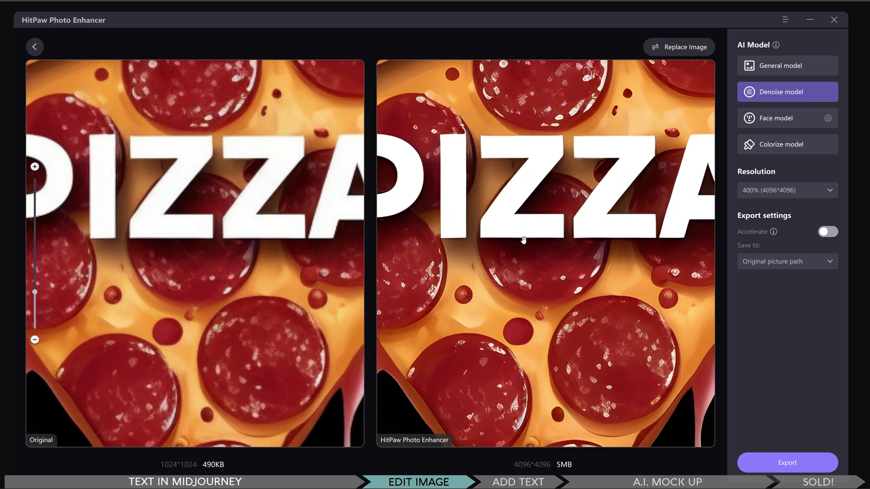
drag(523, 240, 497, 262)
scroll(616, 265, up, 2)
scroll(497, 262, down, 5)
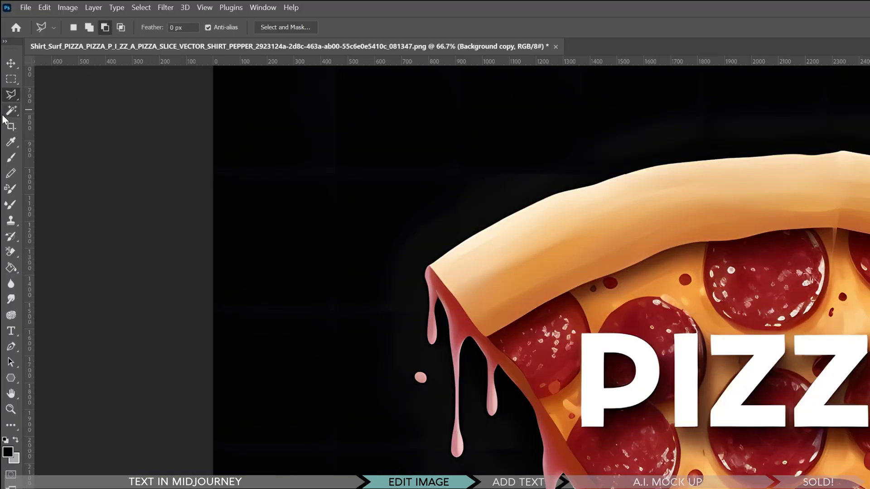
Step: Delete the black background with the Magic Wand at tolerance 38
click(5, 116)
drag(281, 29, 284, 29)
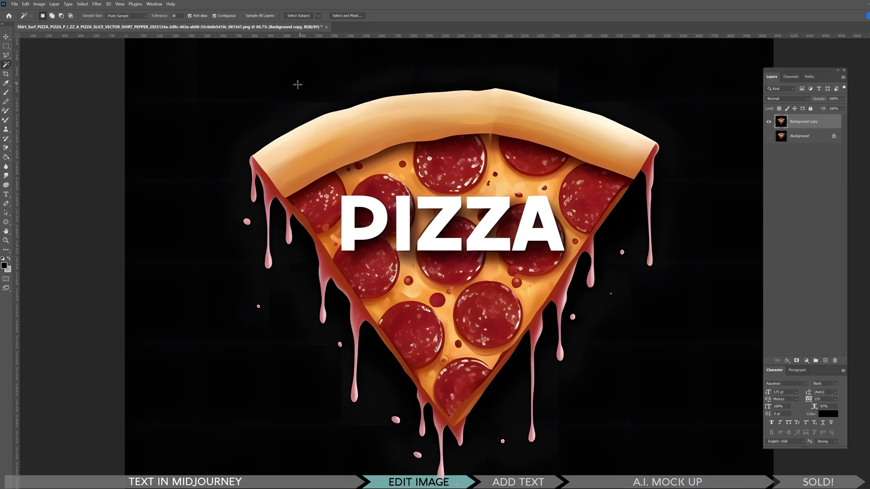
click(297, 84)
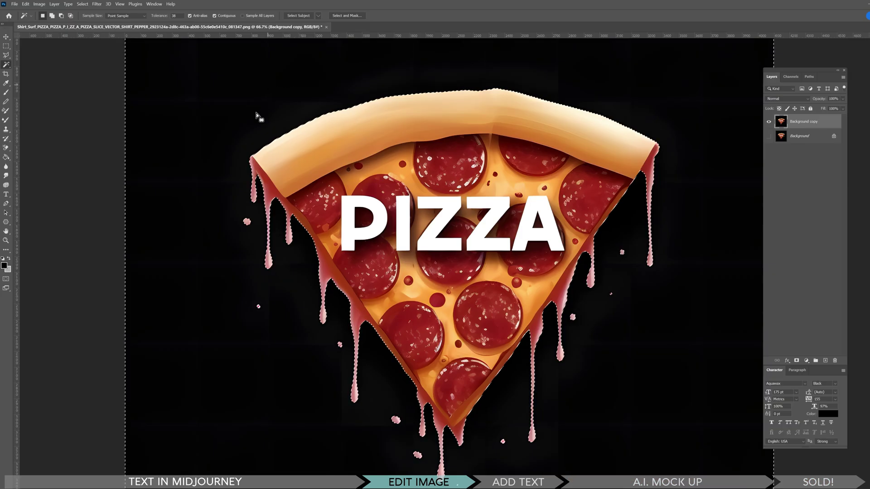
key(Delete)
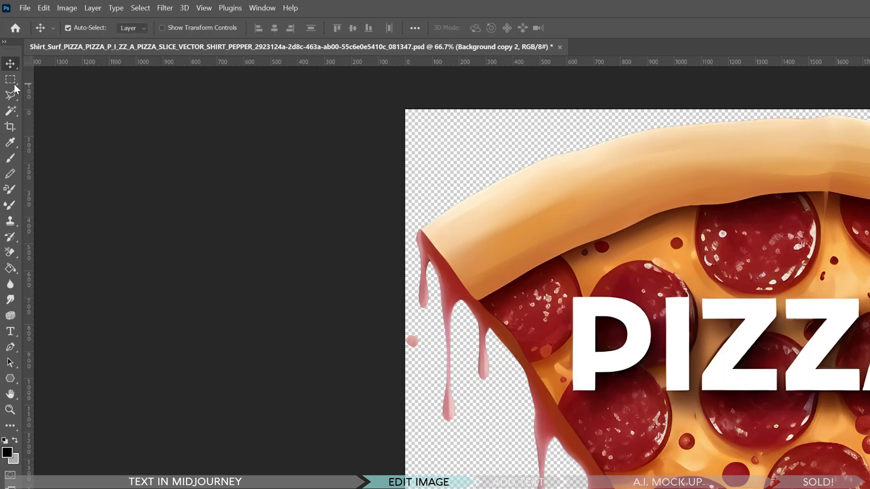
Step: Trace the pizza slice with the Polygonal Lasso and clear it, leaving only the drips
click(6, 55)
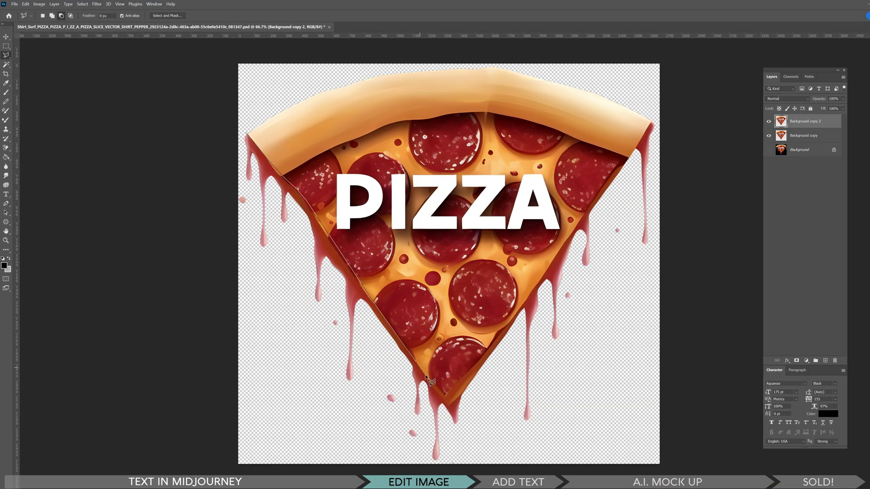
click(446, 405)
click(656, 111)
click(435, 57)
click(334, 68)
click(252, 91)
click(247, 134)
right_click(662, 74)
click(670, 76)
Step: Toggle the Background copy layer to check the drips, then select Move with white foreground
click(769, 136)
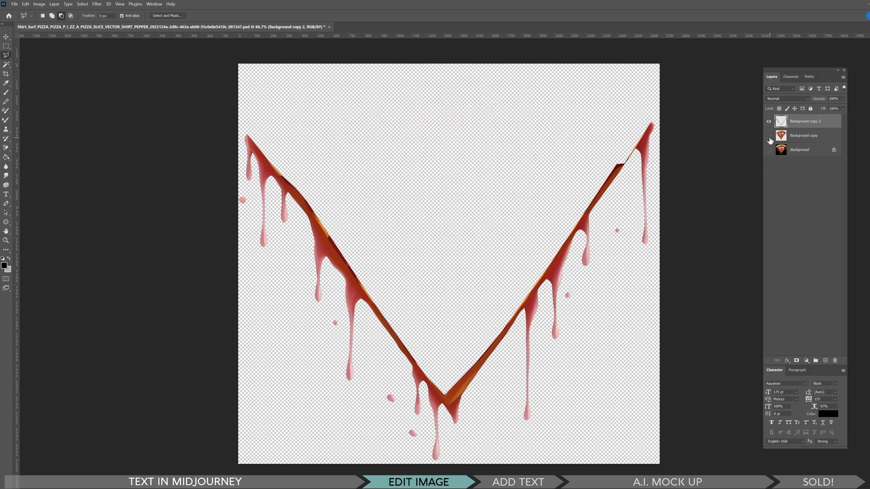
click(769, 136)
key(v)
key(x)
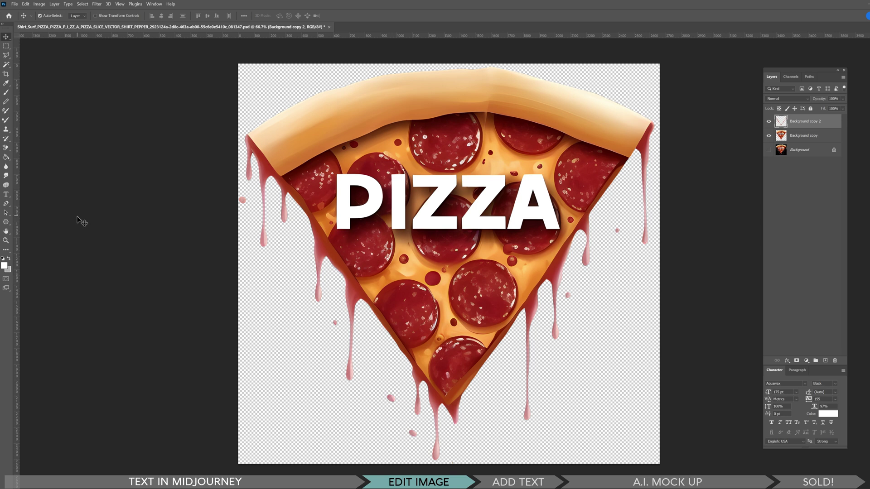
Step: Apply Color Balance to midtones: Yellow/Blue -100 and Magenta/Green +100
click(39, 4)
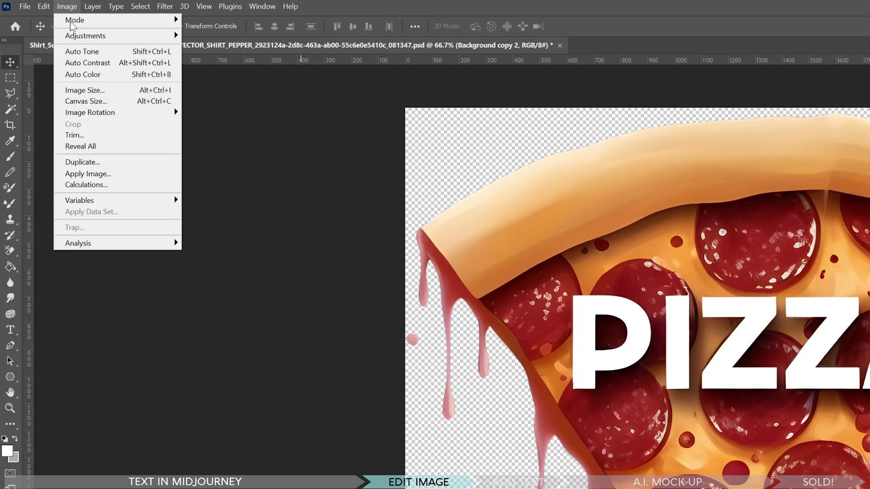
mouse_move(50, 21)
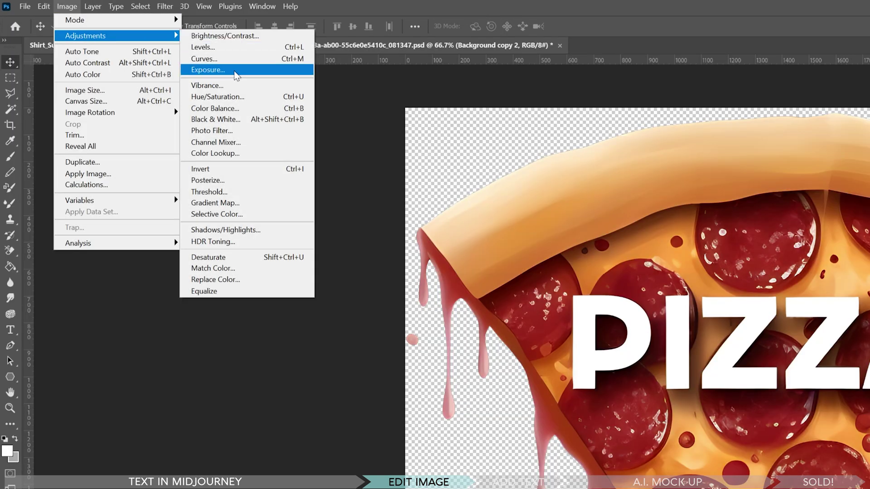
click(226, 108)
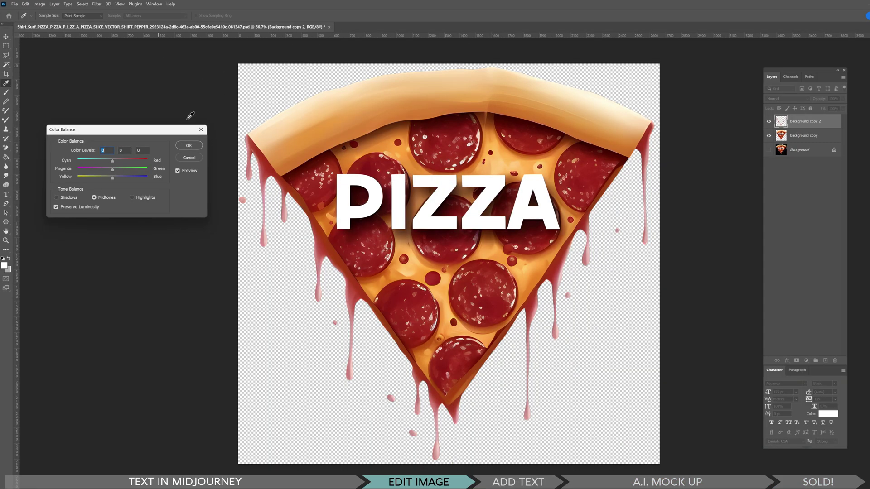
drag(112, 177, 85, 177)
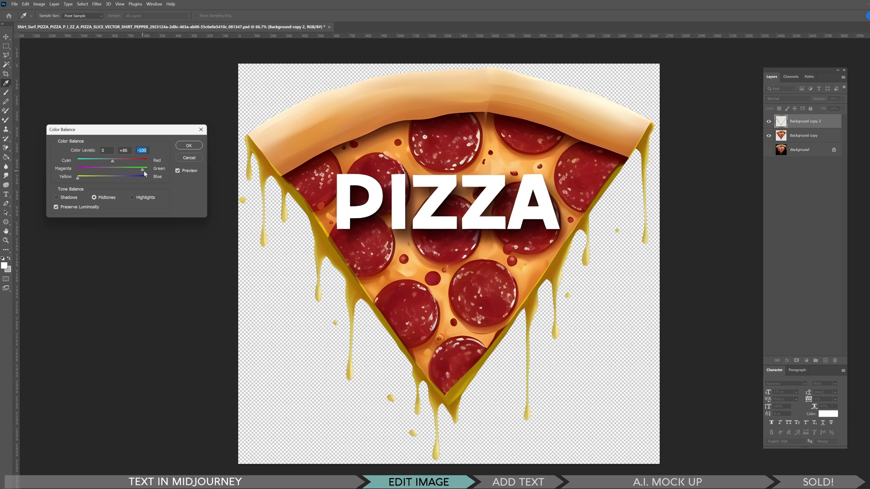
drag(143, 170, 149, 169)
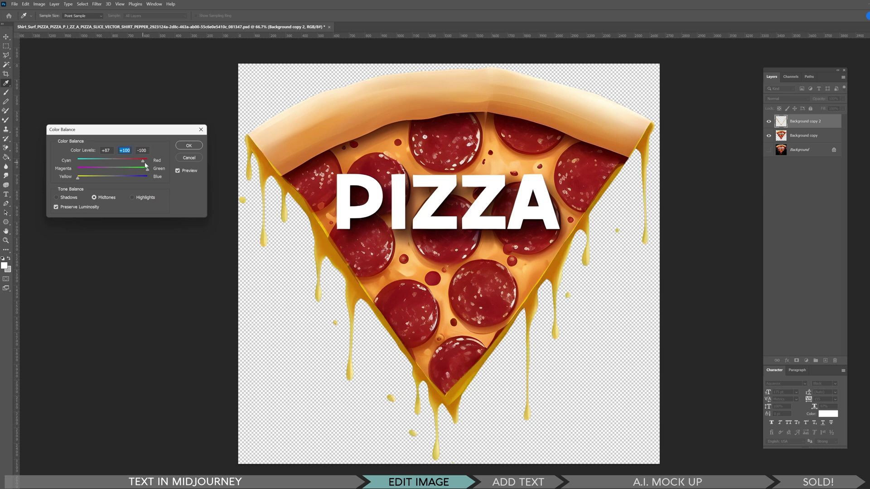
key(Return)
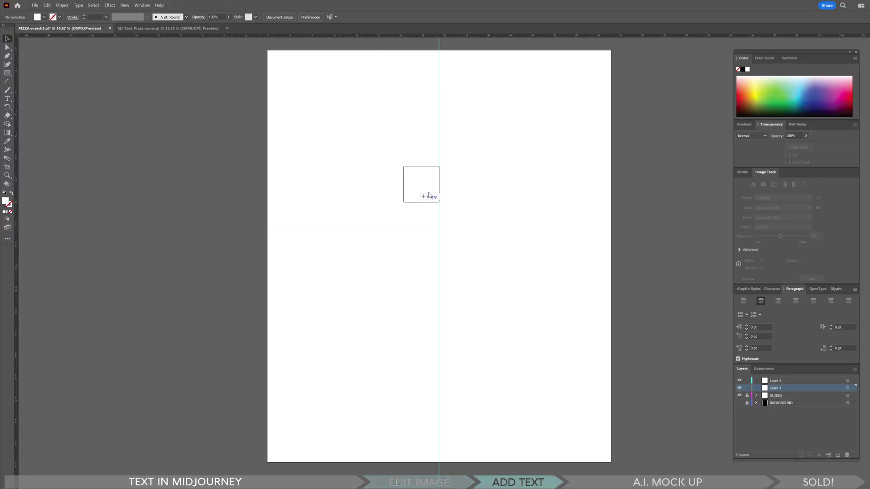
Step: Place the pizza PNG scaled to fill the artboard and make Layer 2 active
drag(273, 60, 607, 383)
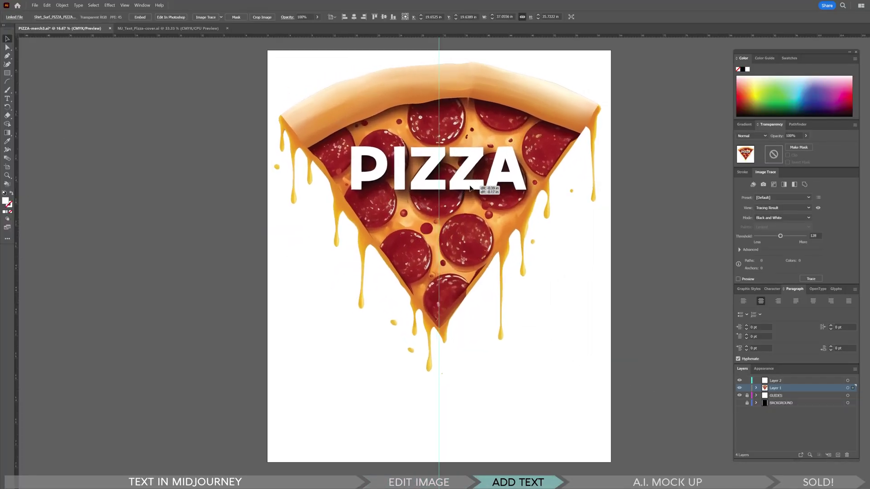
drag(472, 189, 469, 176)
click(679, 290)
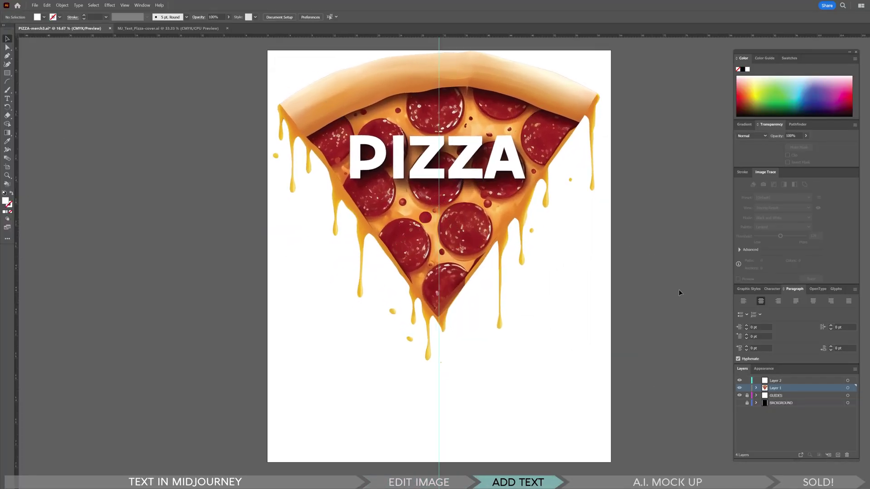
click(762, 381)
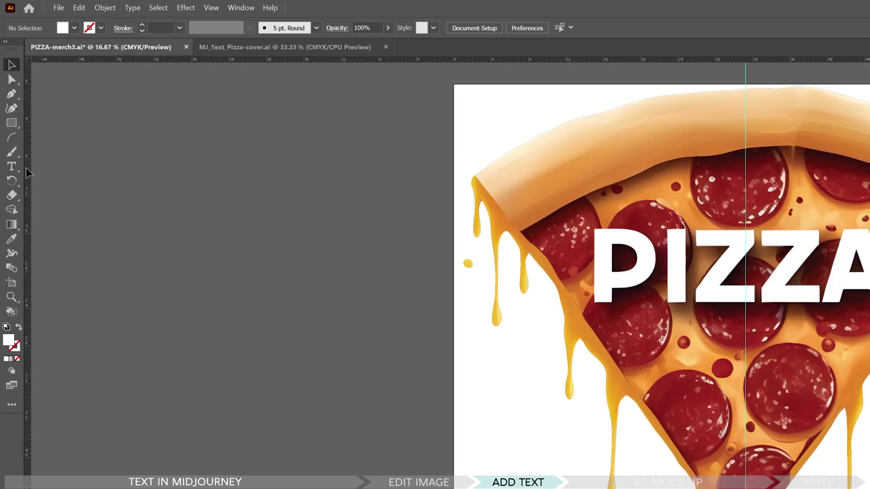
Step: Add a white 'I LIKE' text line at the top and copy it down the slice
click(9, 97)
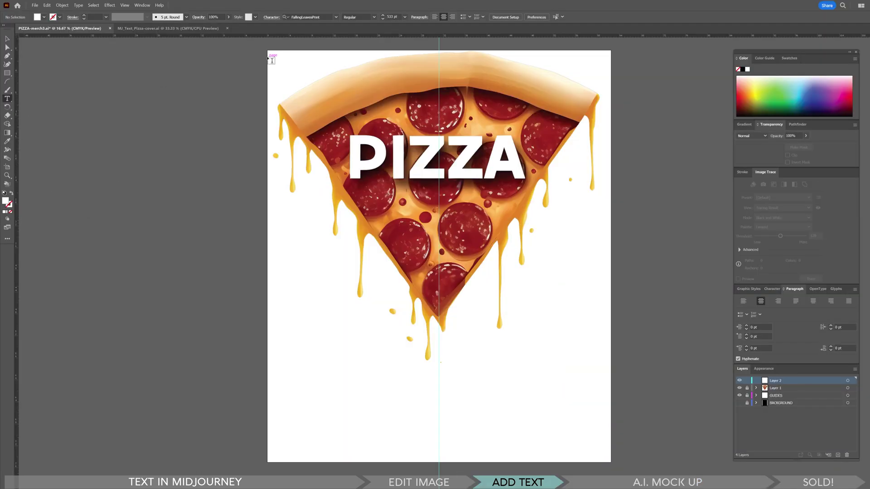
drag(271, 59, 612, 248)
key(BackSpace)
text(I )
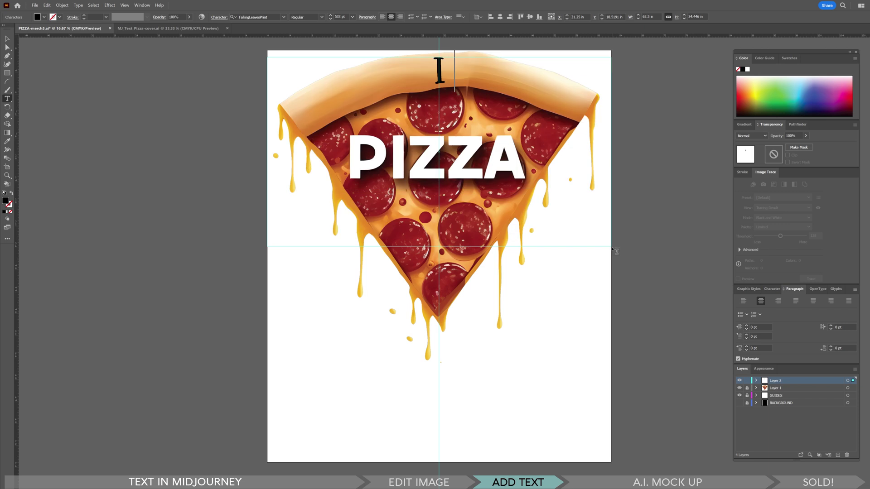
text(LIKE)
key(ctrl+a)
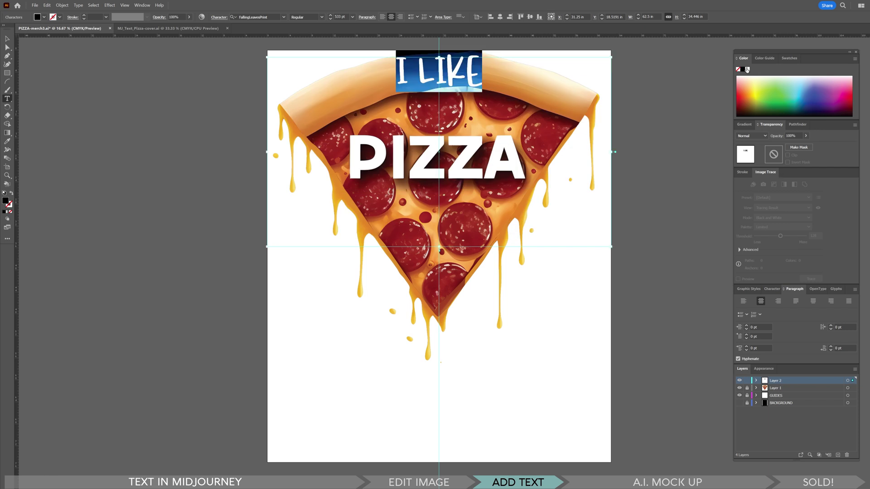
click(747, 70)
key(Escape)
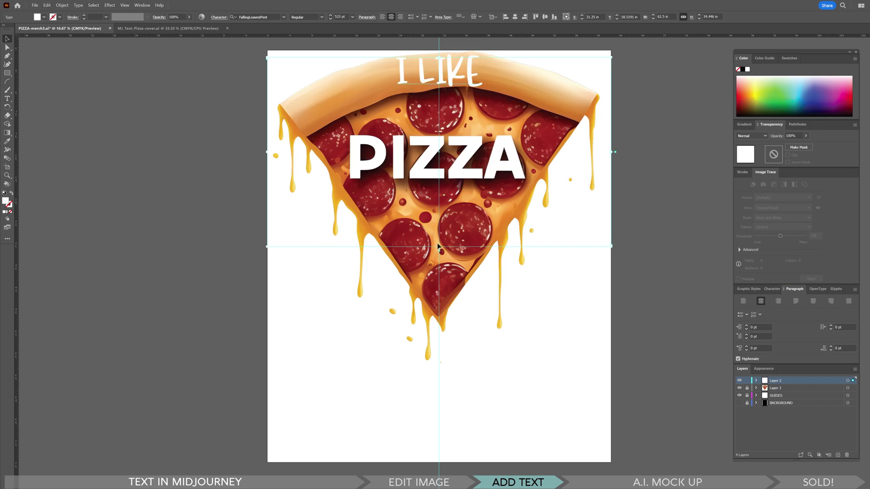
drag(438, 81, 439, 257)
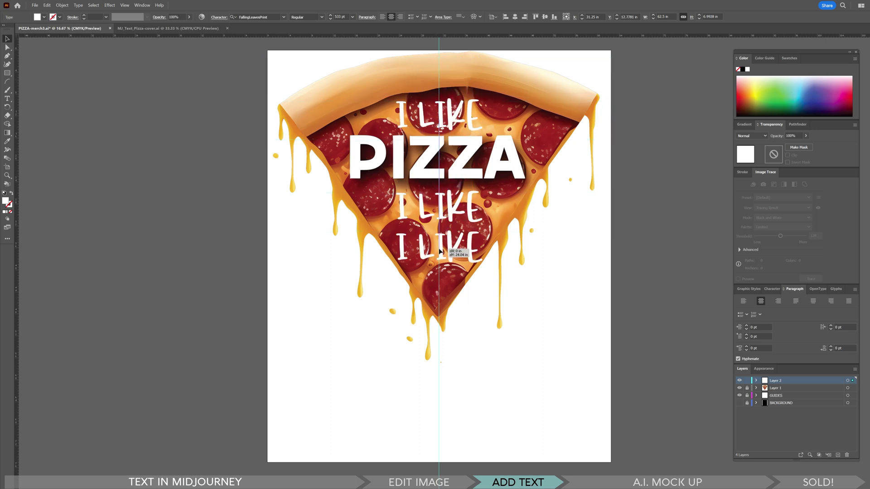
Step: Retype the copied lines as 'MORE THAN' and 'PEOPLE'
click(440, 206)
triple_click(440, 206)
text(MORE THAN)
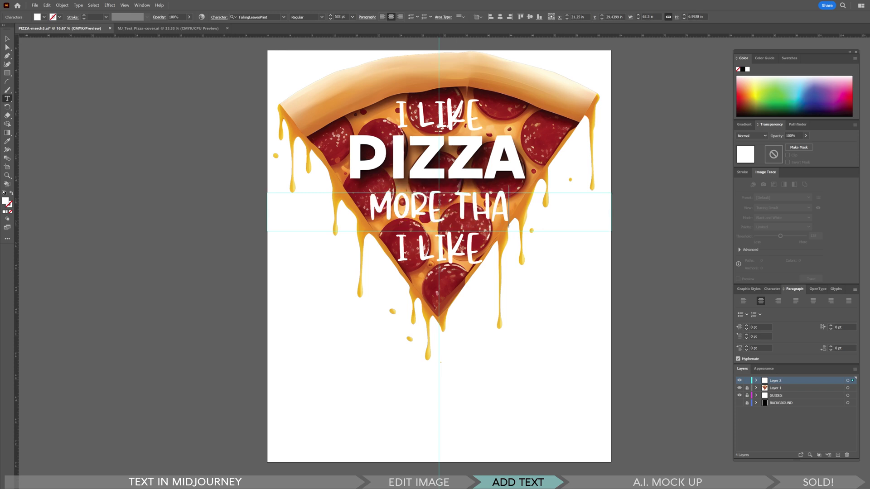
triple_click(435, 253)
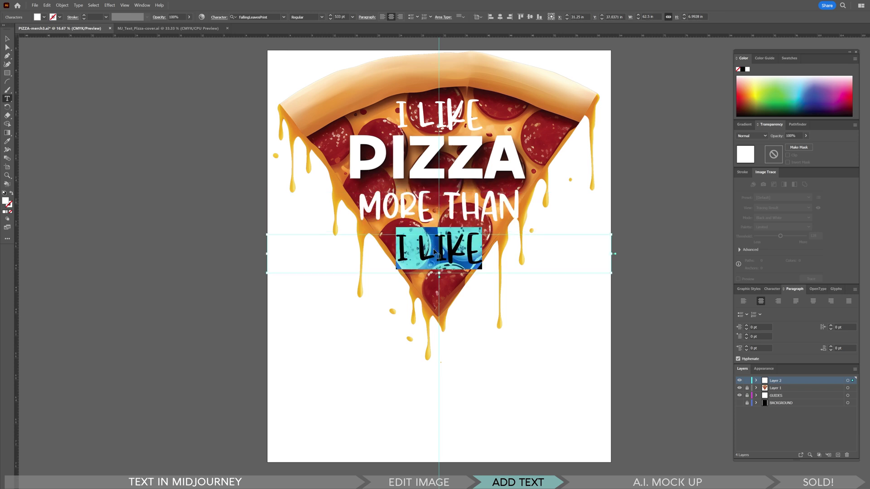
text(PEOPLE)
key(Escape)
Step: Size I LIKE to 600 pt and MORE THAN to 511 pt
click(446, 127)
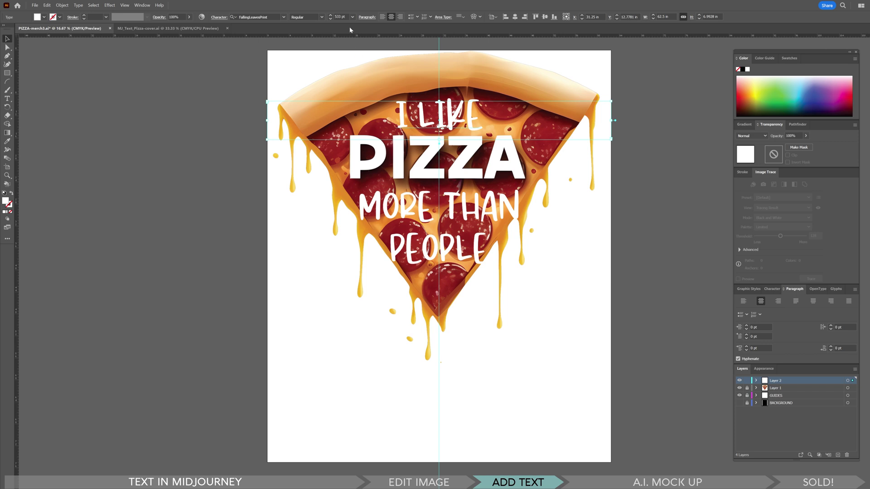
click(344, 16)
text(600)
key(Return)
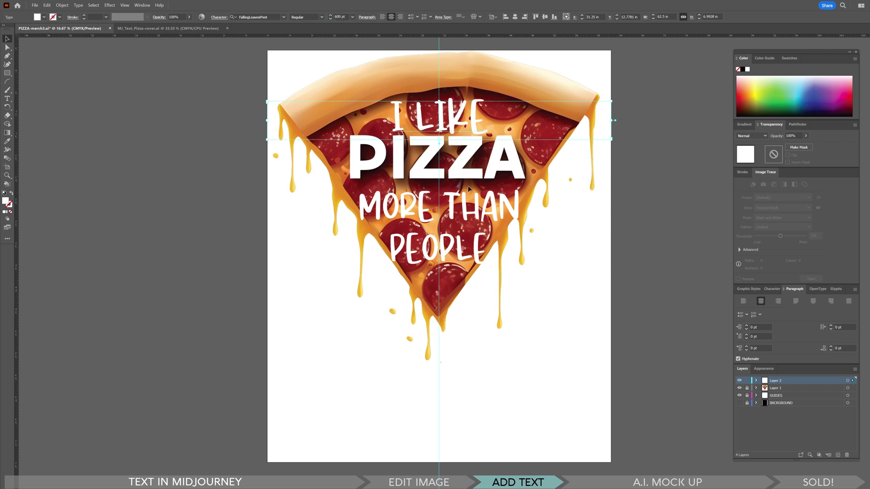
click(450, 209)
click(341, 17)
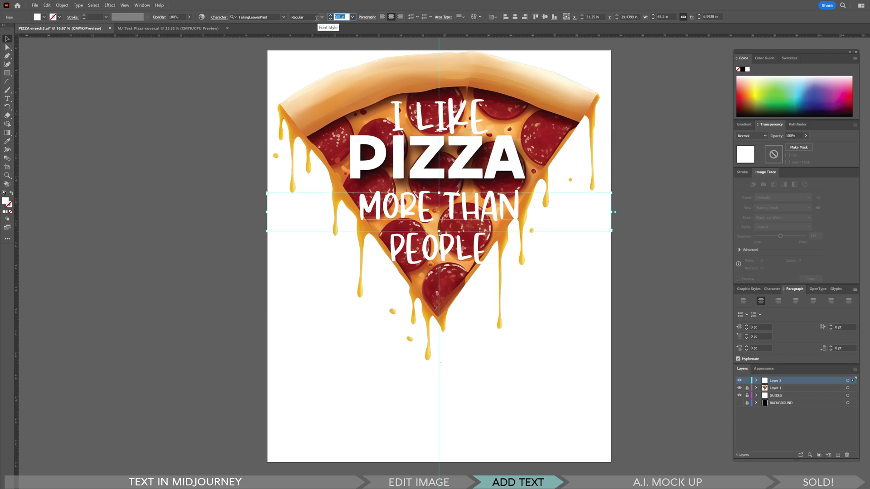
text(511)
key(Return)
Step: Convert PEOPLE and MORE THAN to outlines and give all lettering a 15 pt stroke
click(446, 249)
key(ctrl+shift+o)
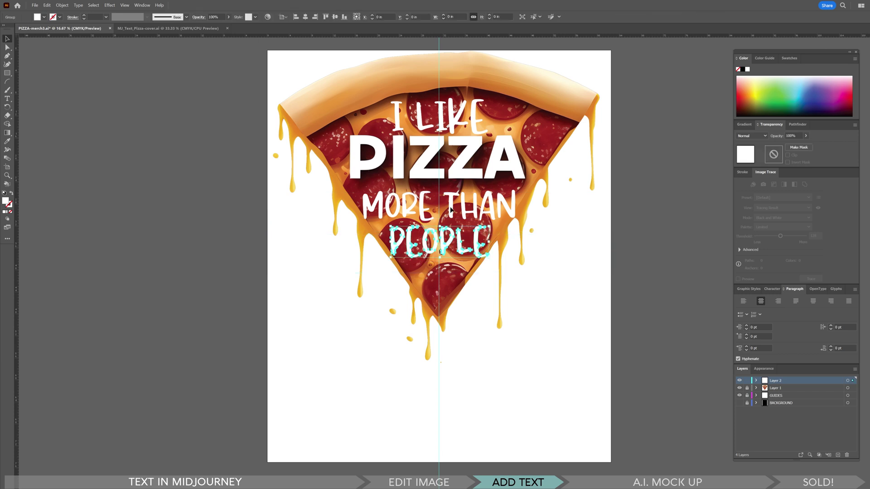
shift+click(451, 207)
key(ctrl+shift+o)
key(ctrl+a)
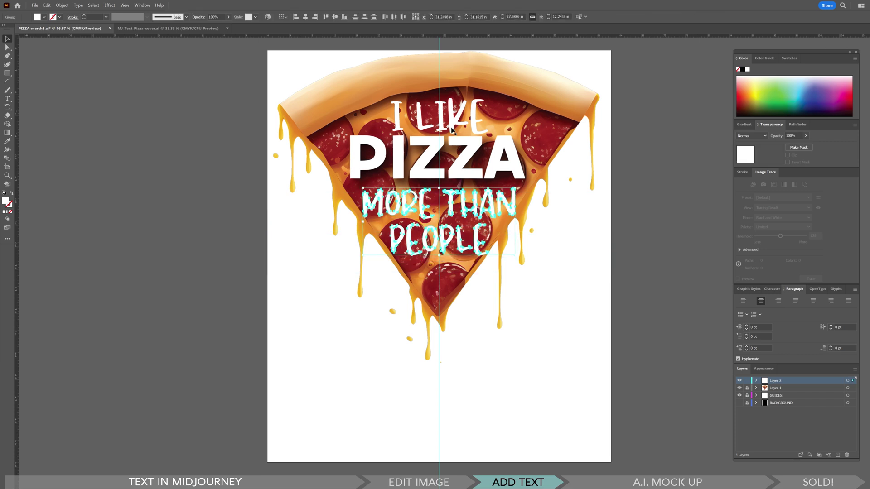
click(83, 15)
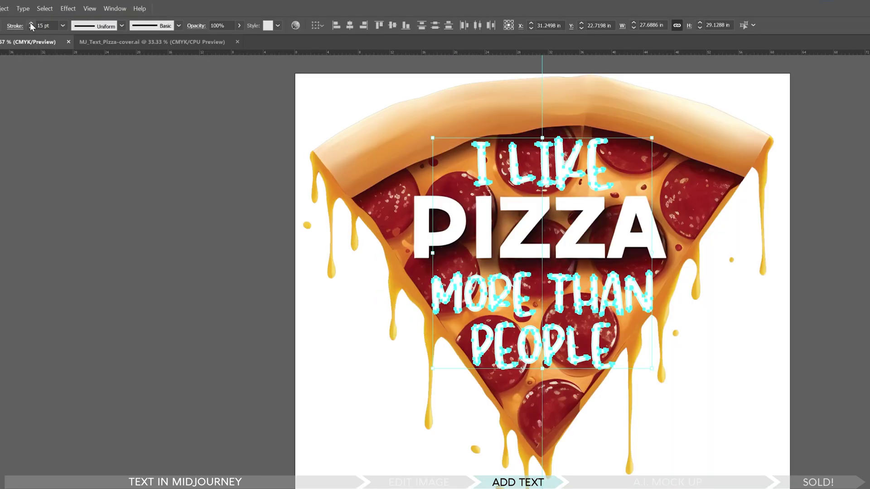
click(74, 68)
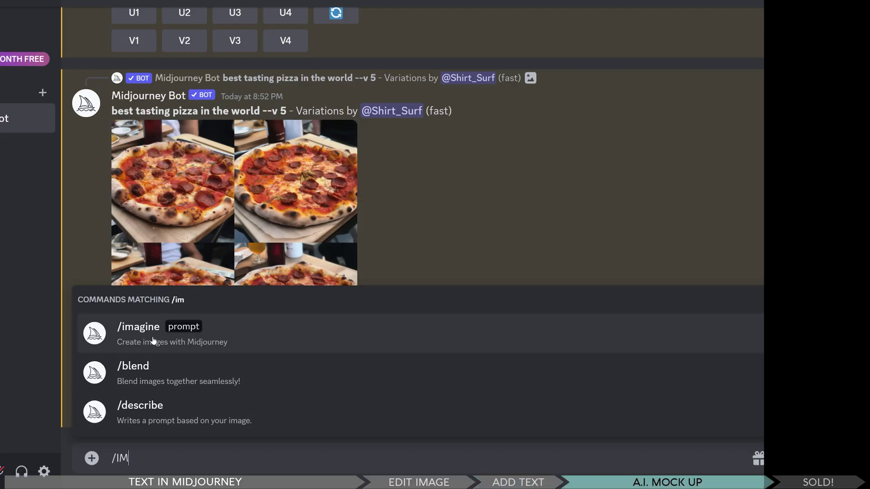
Step: Submit the prompt 'PIZZA SHOP, T-SHIRT MOCK UP, BLACK SHIRT, MOCK-UP PHOTOGRAPHY, E-COMMERCE MOCK UP'
click(152, 342)
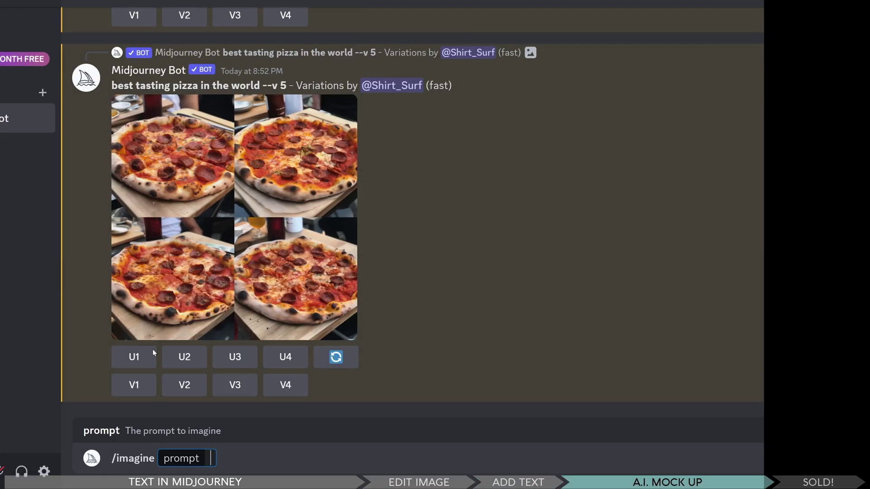
text(PIZZA)
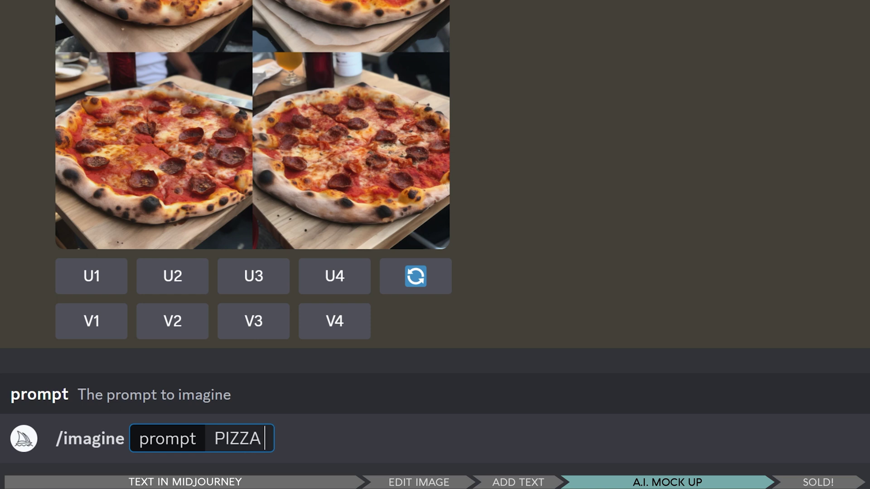
text( SHOP, )
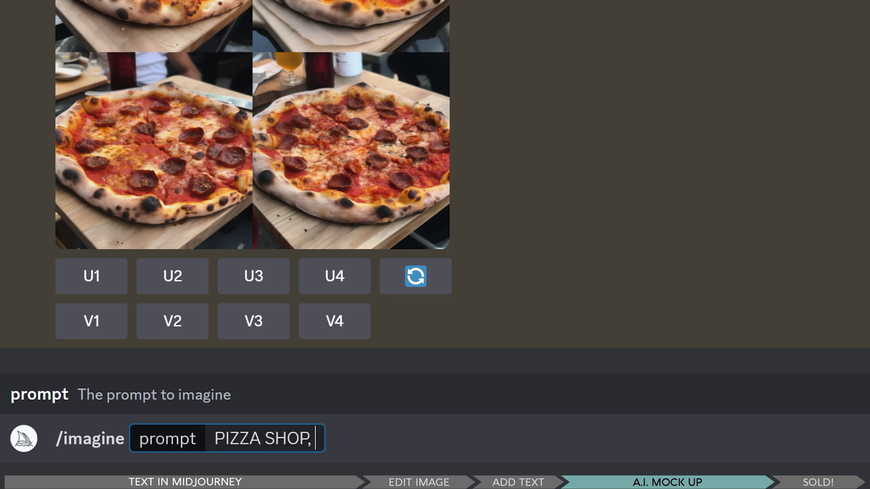
text(T-SHIRT MOC)
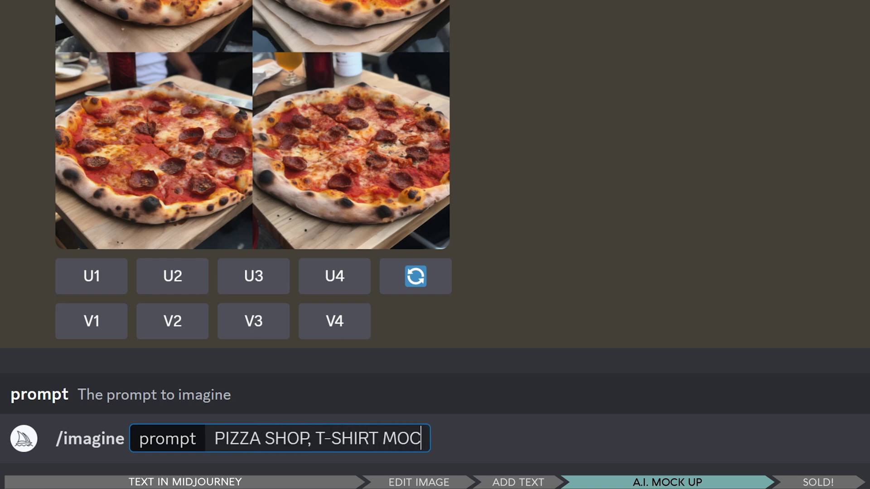
text(K UP, BLAC)
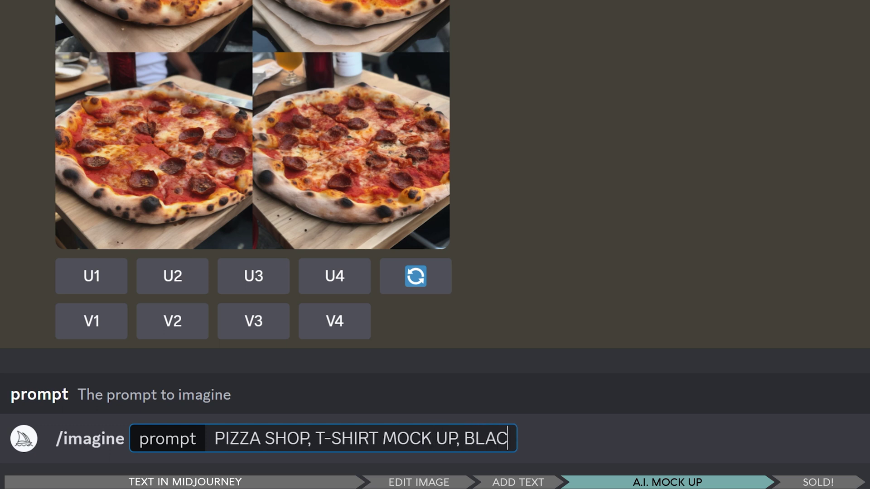
text(K SHIRT, MO)
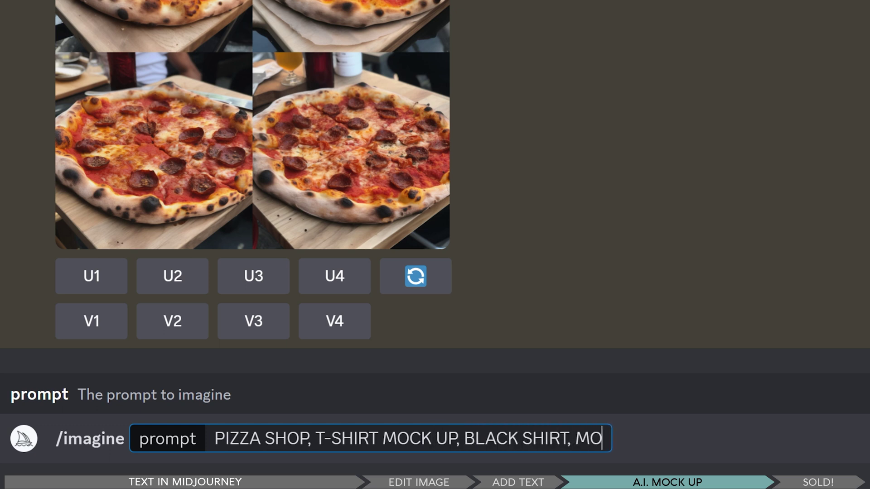
text(CK-UP PH)
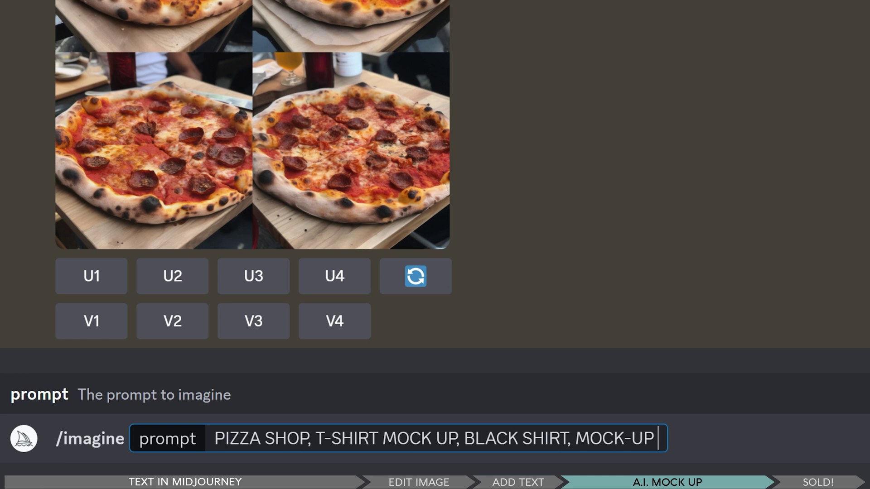
text(OTOGRAP)
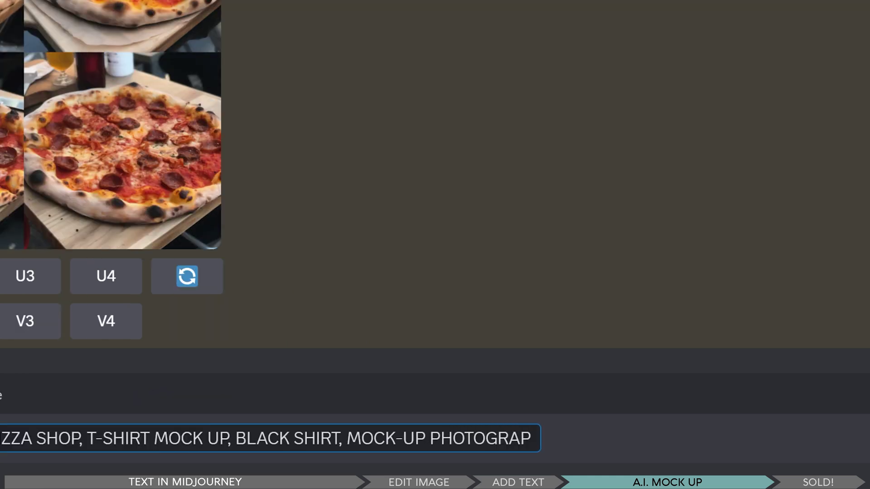
text(HY, E)
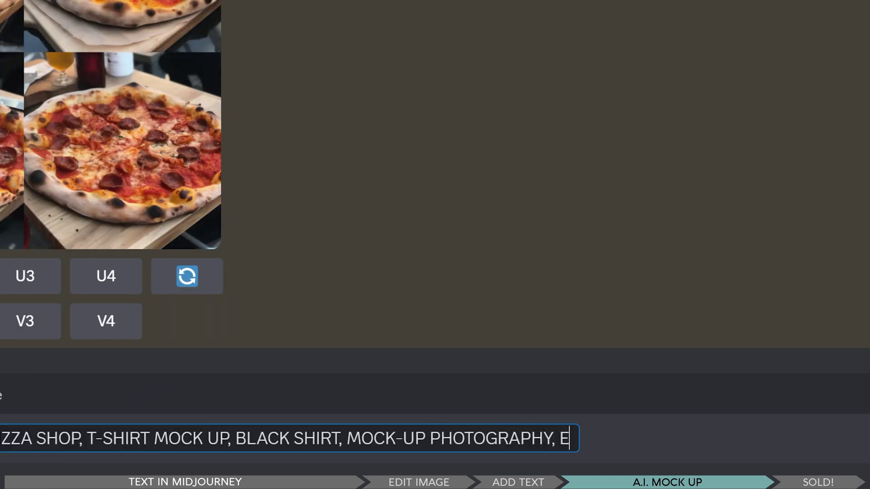
text(-COMMERCE MOCK UP)
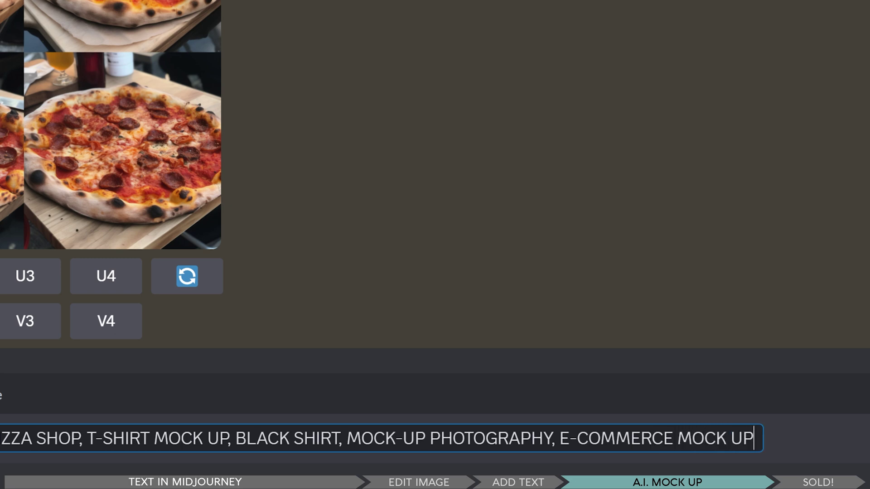
key(Return)
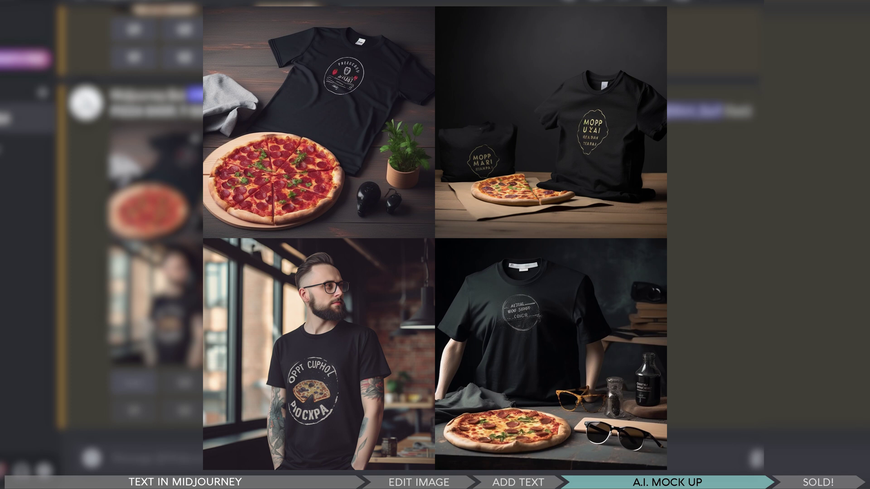
Step: Upscale the first black T-shirt mockup with U1 and open the full-size image in the browser
click(133, 381)
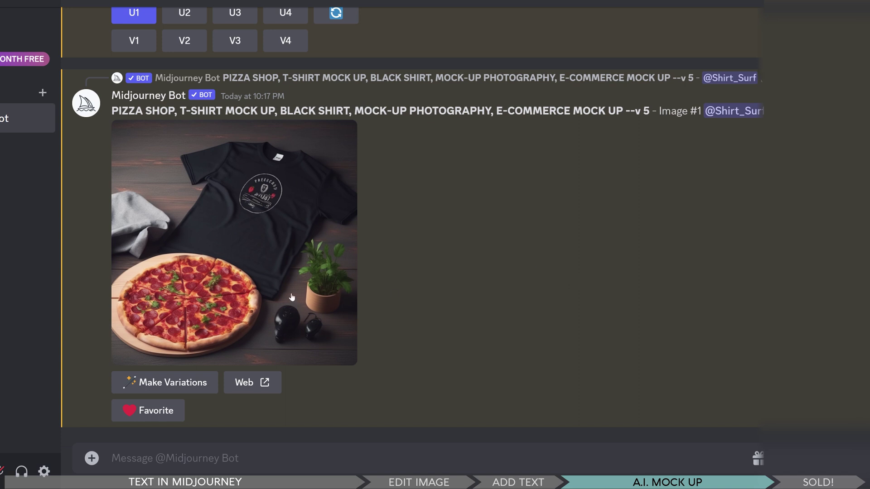
click(292, 297)
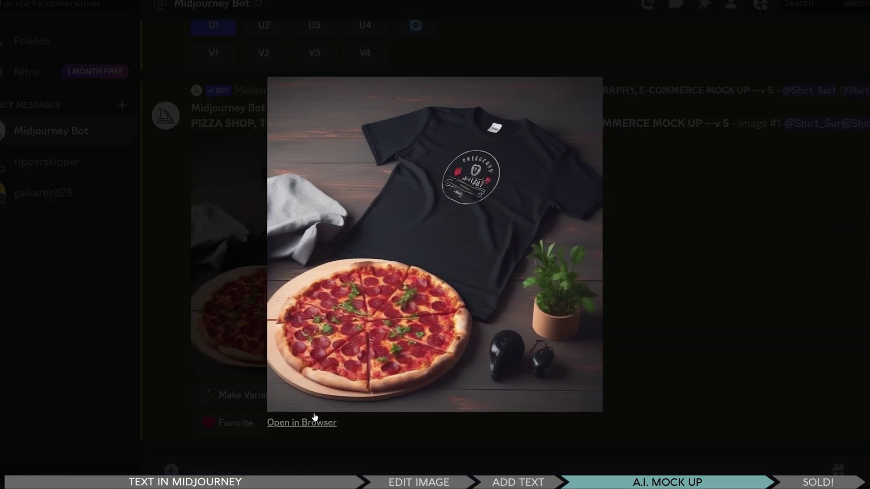
click(315, 418)
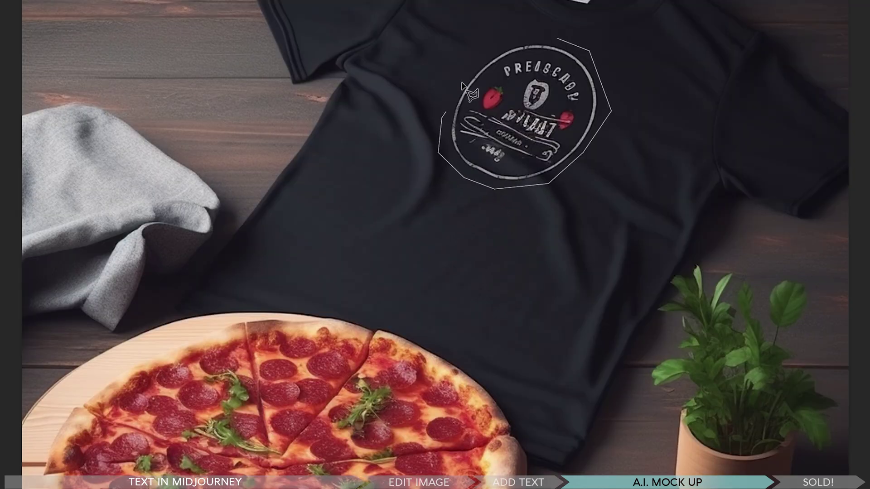
Step: Outline the chest logo and remove it with a Content-Aware Fill, then deselect
click(467, 68)
click(500, 46)
click(536, 41)
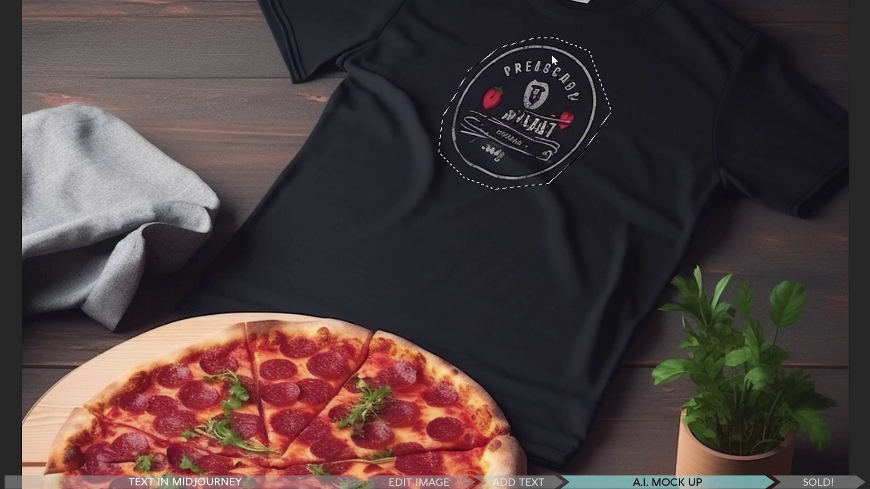
right_click(551, 54)
click(601, 210)
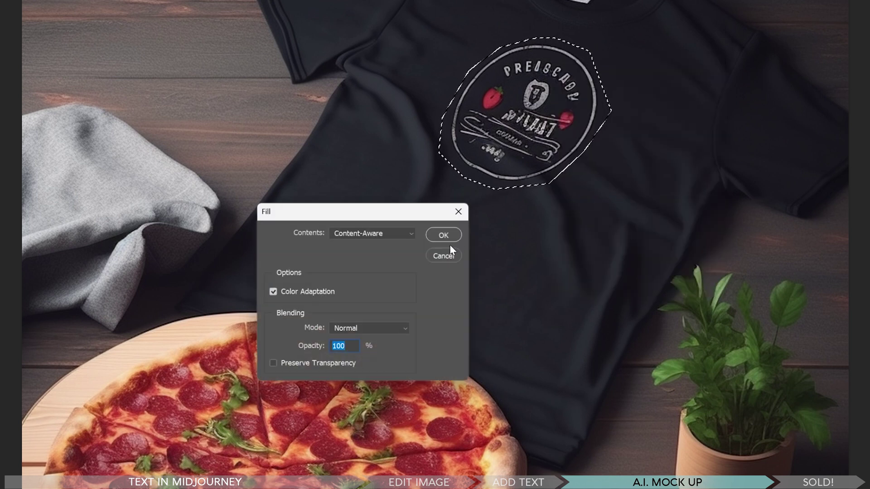
click(443, 235)
right_click(607, 95)
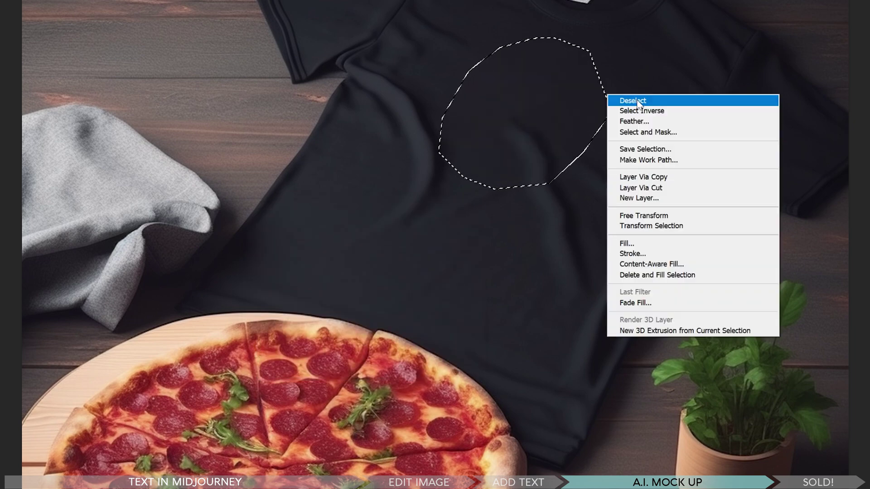
click(627, 101)
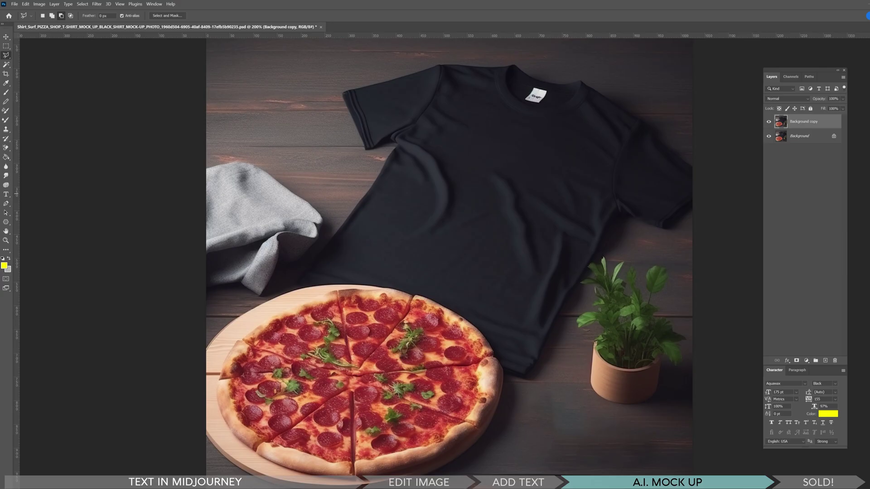
Step: Drop the pizza-slice PNG onto the mockup, then scale it down and position it over the shirt
drag(171, 101, 496, 245)
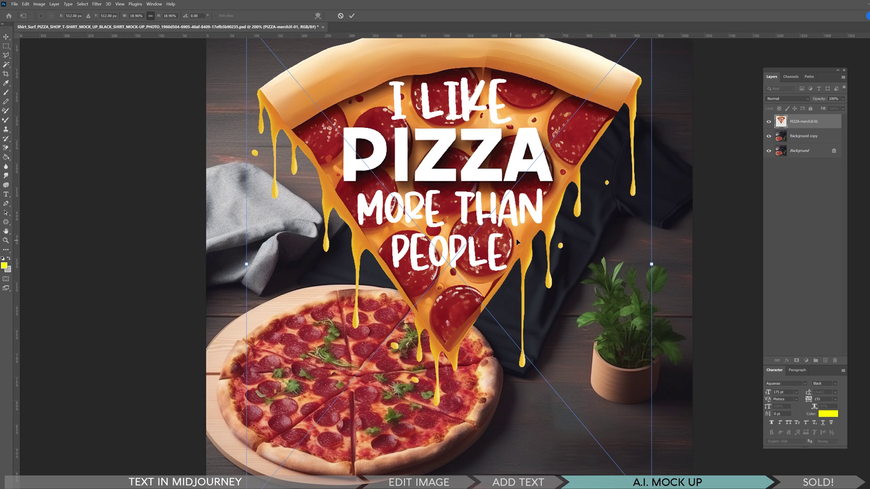
drag(653, 264, 582, 258)
drag(434, 162, 453, 185)
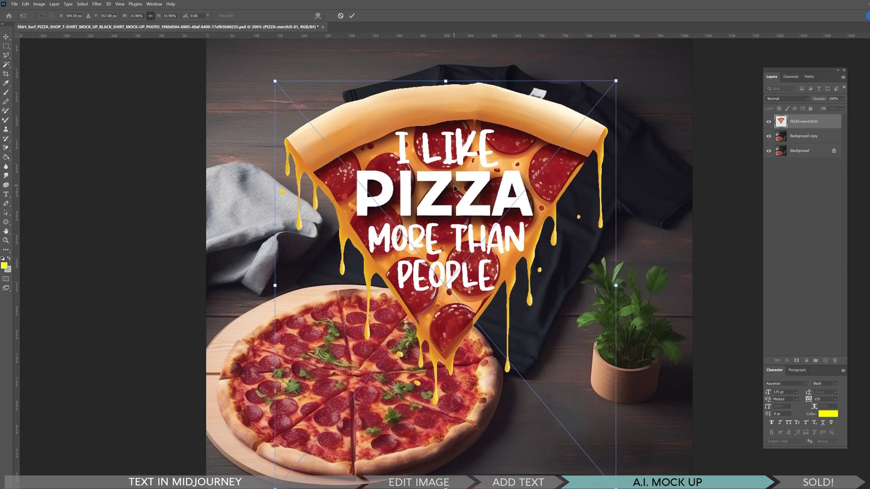
key(Return)
Step: Select the whole pizza artwork, hide its layer, and add a new empty Layer 1
key(l)
key(ctrl+a)
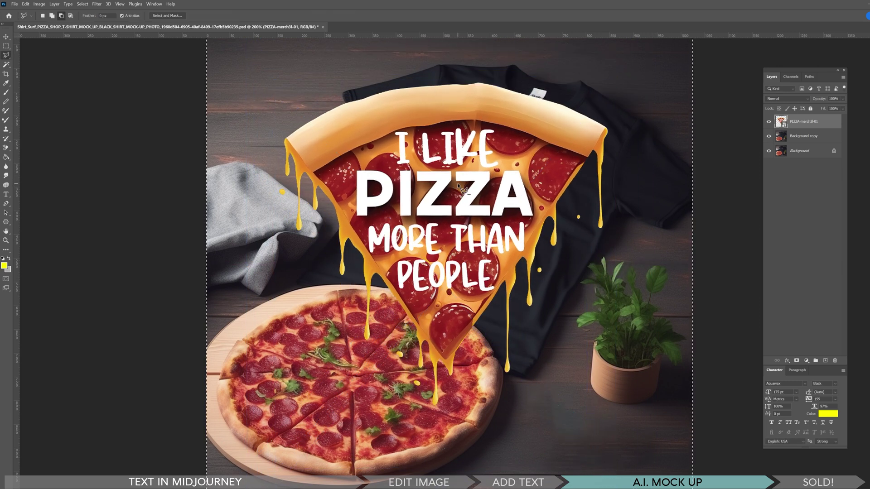
click(769, 122)
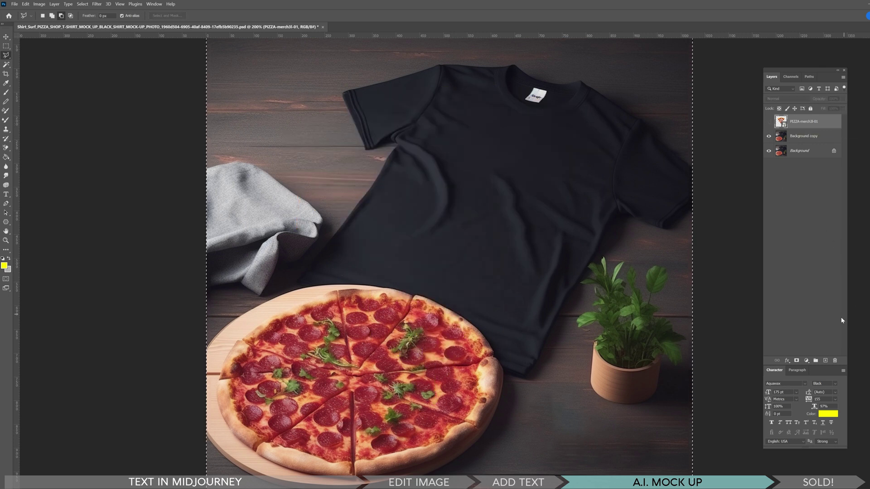
click(827, 361)
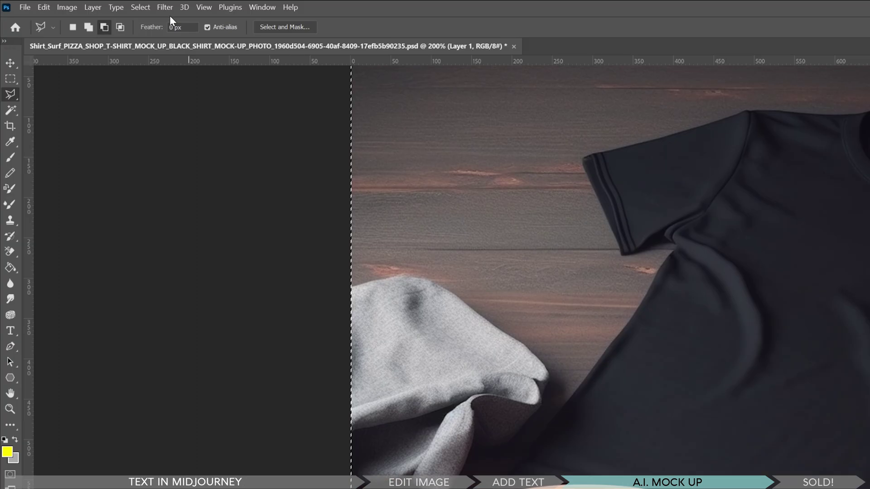
Step: In Vanishing Point, draw a four-corner plane over the shirt's chest, then paste the pizza design onto it
click(165, 8)
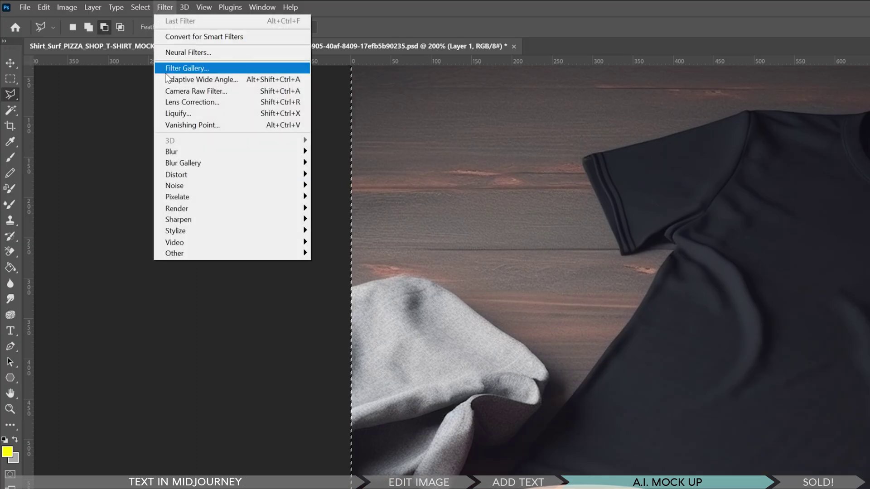
click(177, 127)
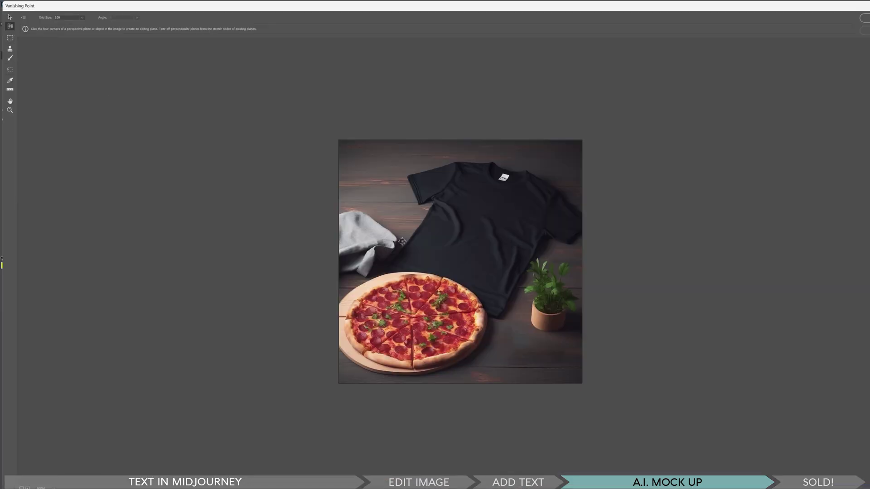
click(404, 259)
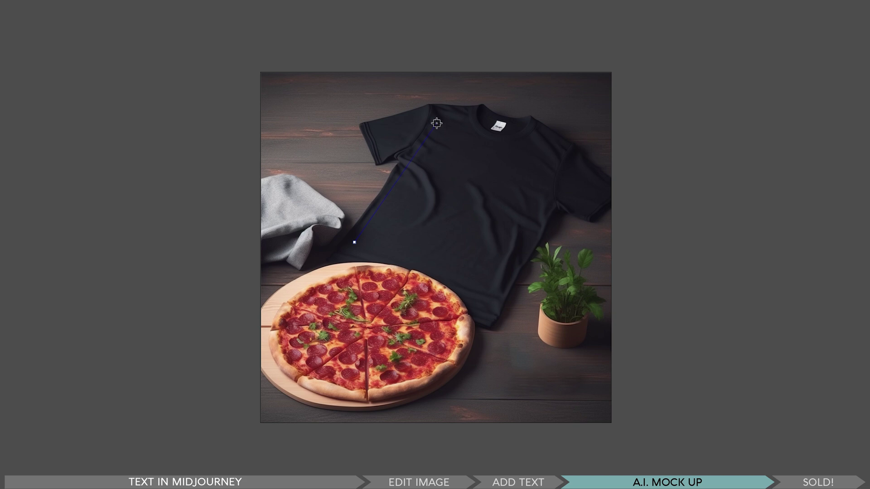
click(436, 123)
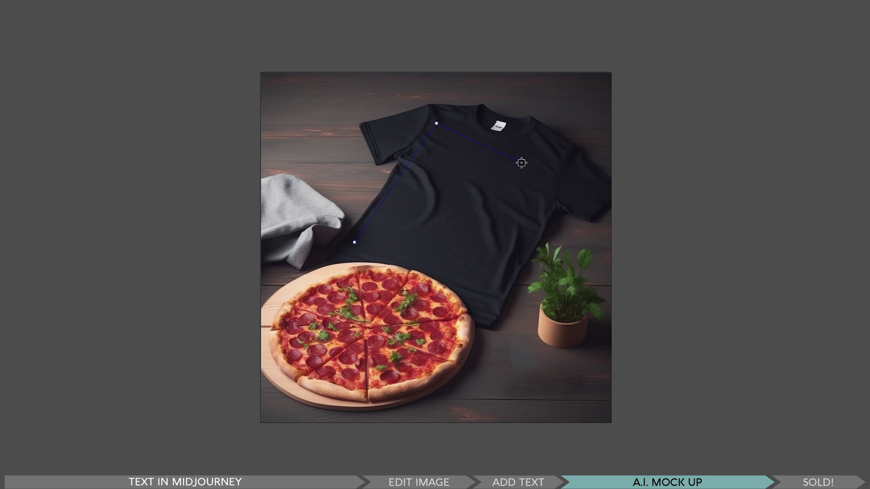
click(557, 161)
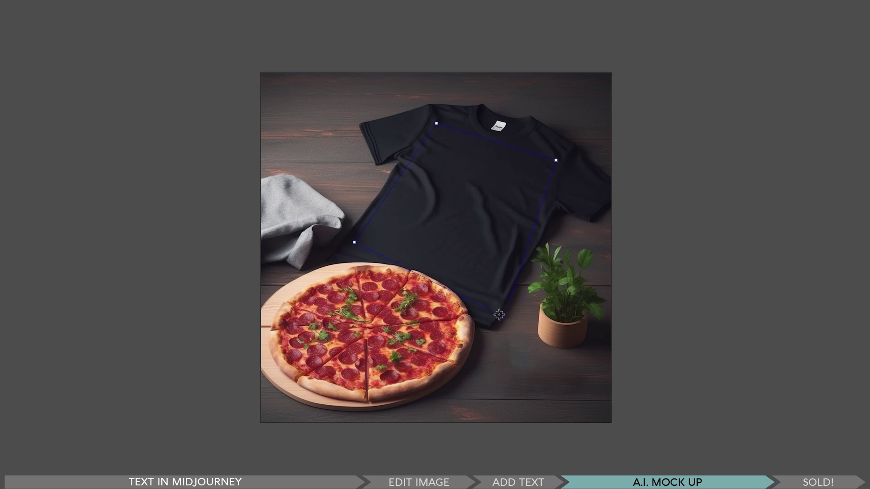
click(487, 288)
key(ctrl+v)
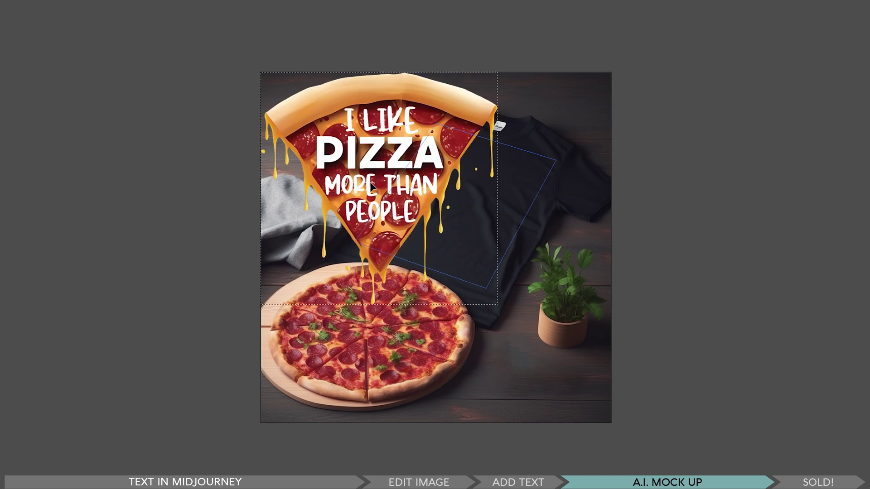
drag(372, 186, 476, 172)
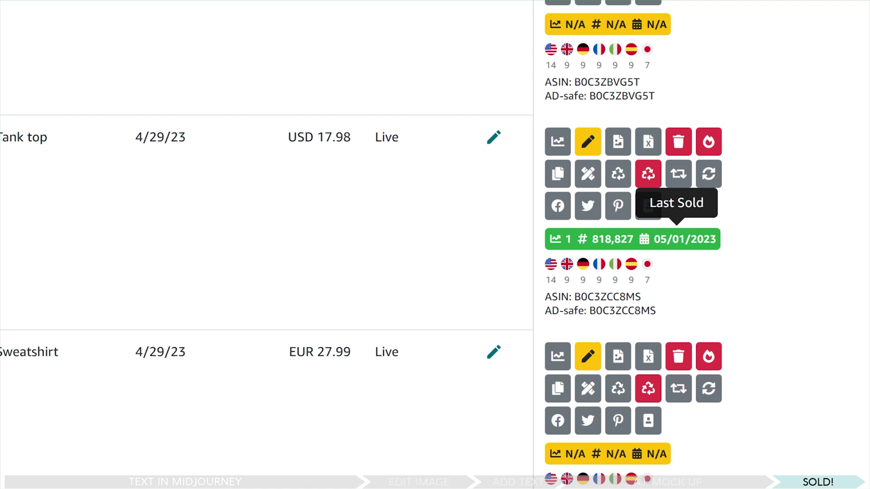
Step: Open the sold tank top's Amazon product page and highlight its April 30, 2023 added date
click(676, 239)
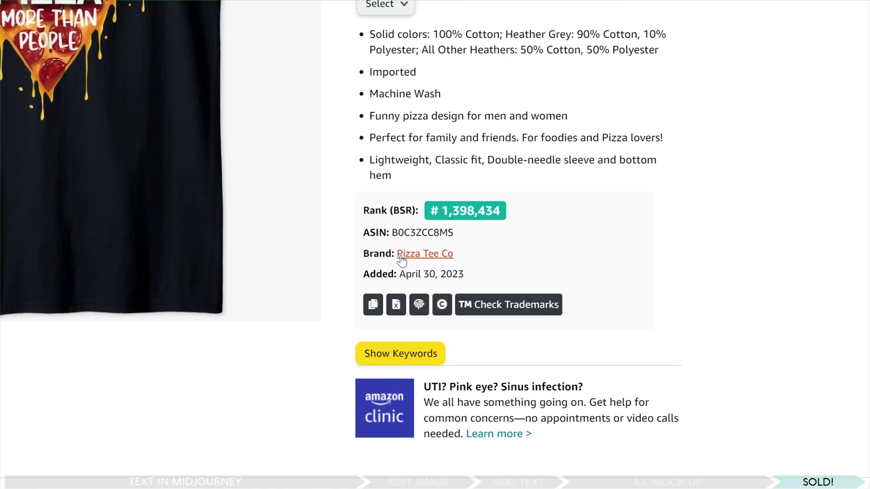
drag(395, 274, 491, 286)
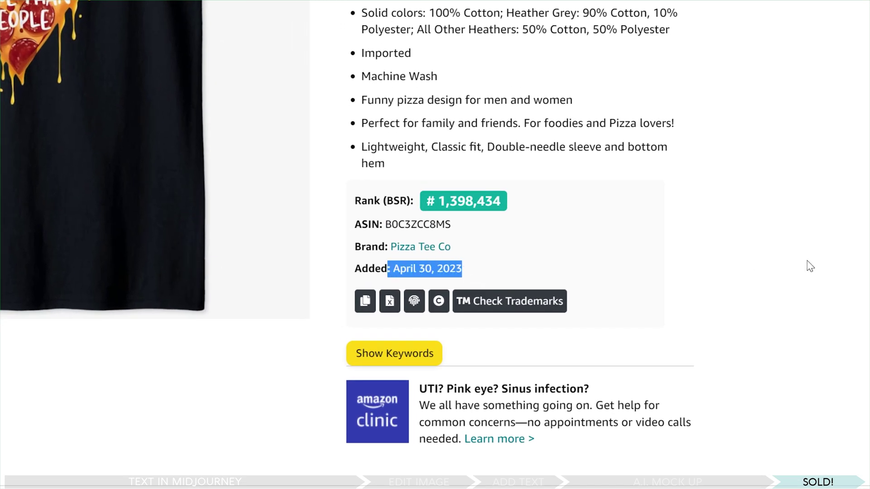